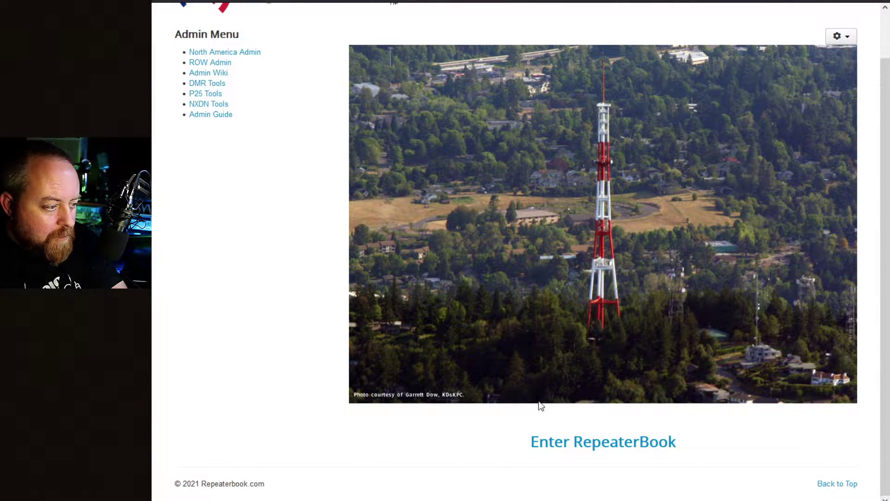
Follow the 'Enter RepeaterBook' link below the tower photo to the logged-in home page.
{"action": "left_click", "coordinate": [589, 445]}
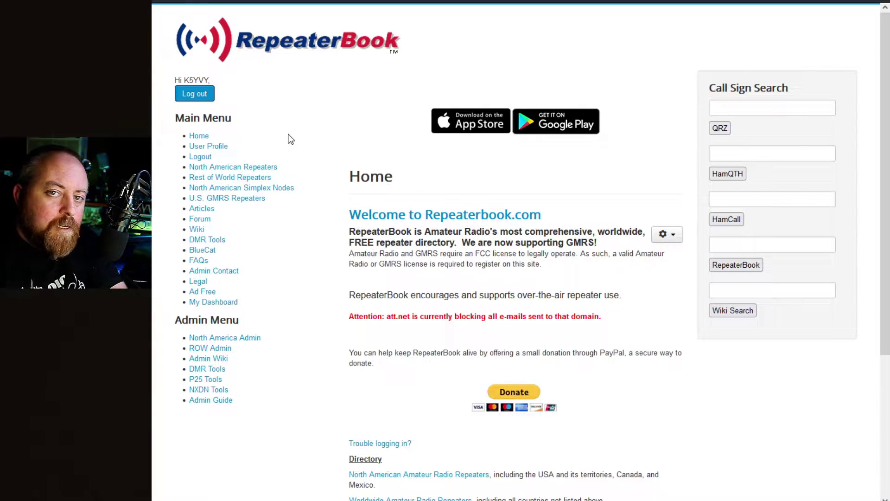
Read the FAQ's Registration answers, then open the North American Repeaters state map.
{"action": "left_click", "coordinate": [199, 262]}
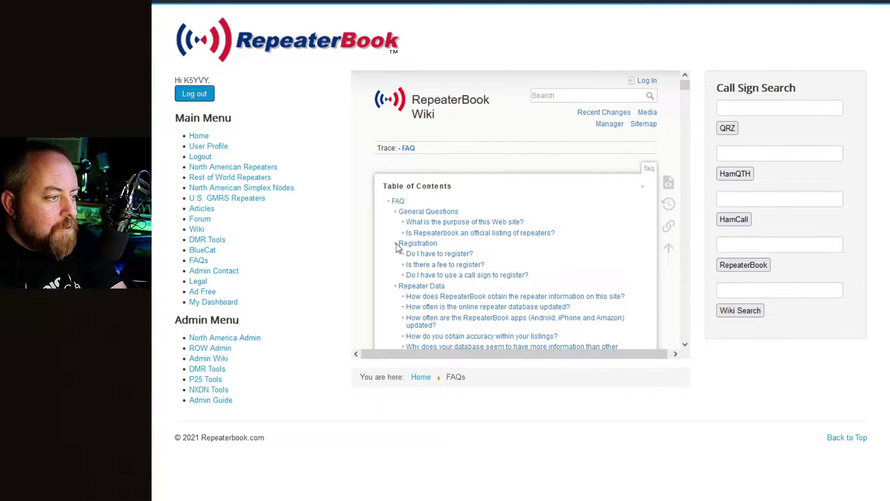
{"action": "scroll", "coordinate": [513, 237], "scroll_direction": "down", "scroll_amount": 5}
{"action": "scroll", "coordinate": [513, 237], "scroll_direction": "down", "scroll_amount": 4}
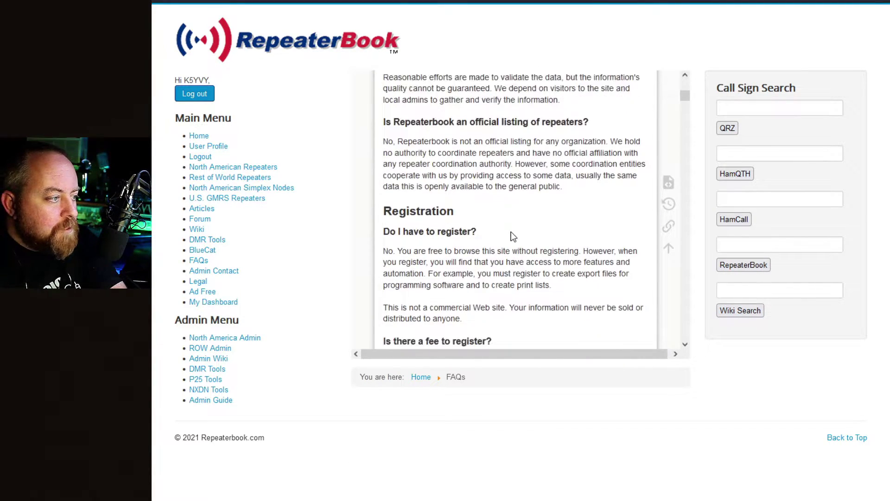
{"action": "scroll", "coordinate": [474, 148], "scroll_direction": "up", "scroll_amount": 1}
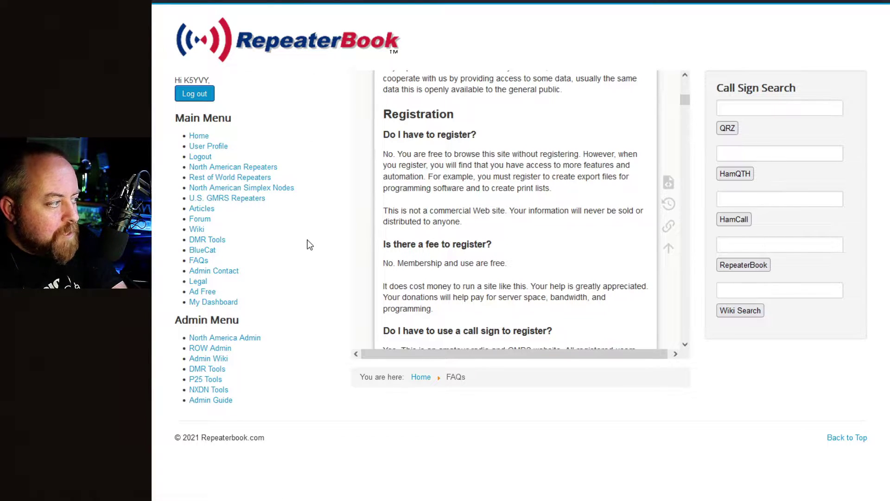
{"action": "left_click", "coordinate": [249, 168]}
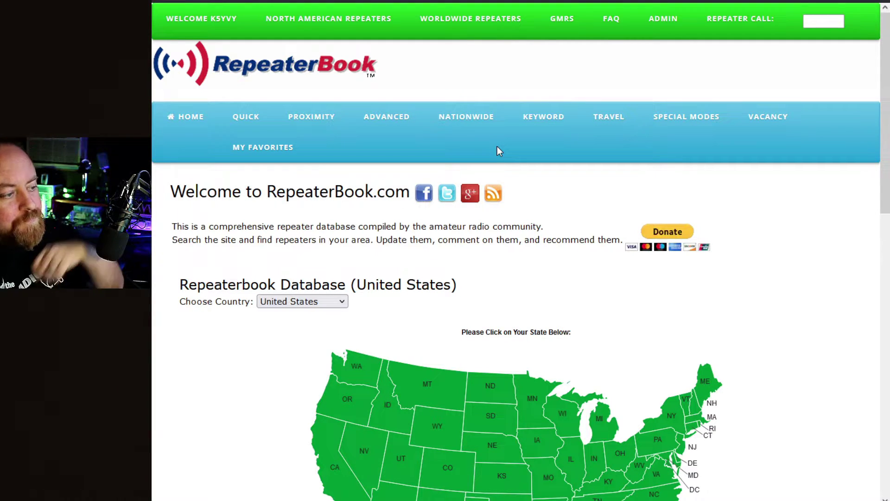
Scroll the state list to Mississippi, whose Quick Search page reports 205 repeaters.
{"action": "scroll", "coordinate": [723, 223], "scroll_direction": "down", "scroll_amount": 3}
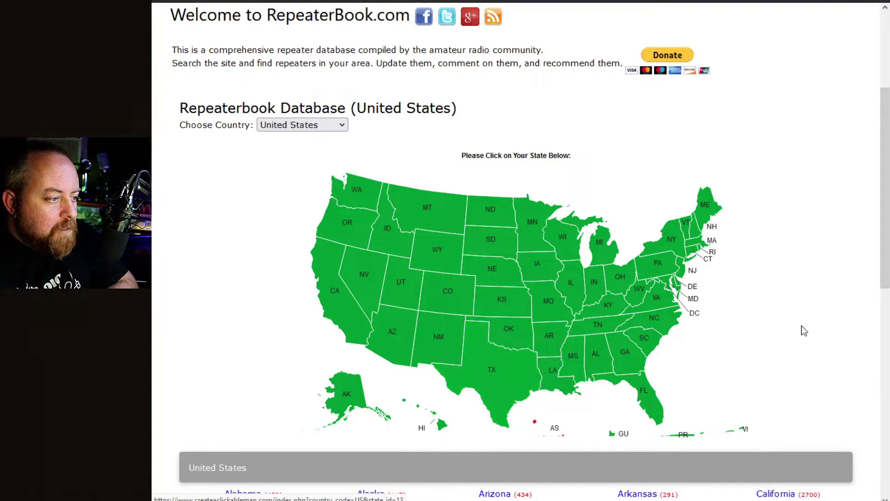
{"action": "scroll", "coordinate": [731, 337], "scroll_direction": "down", "scroll_amount": 4}
{"action": "scroll", "coordinate": [338, 280], "scroll_direction": "down", "scroll_amount": 4}
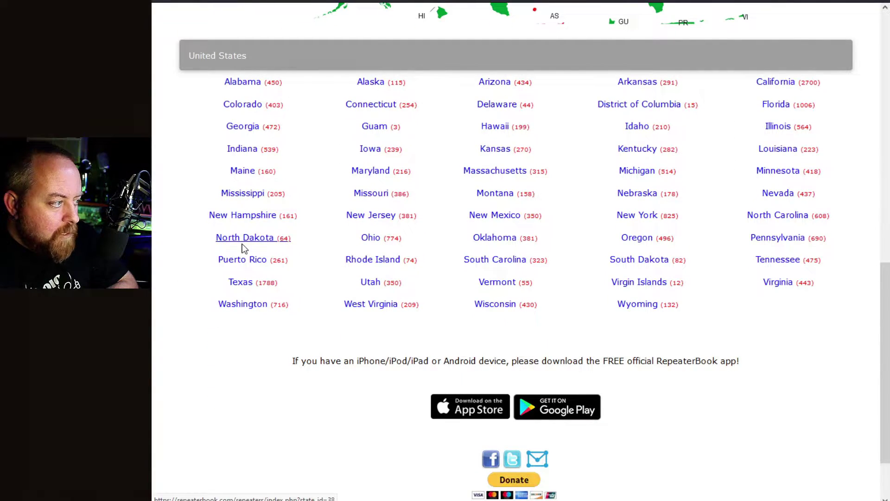
{"action": "scroll", "coordinate": [803, 111], "scroll_direction": "up", "scroll_amount": 8}
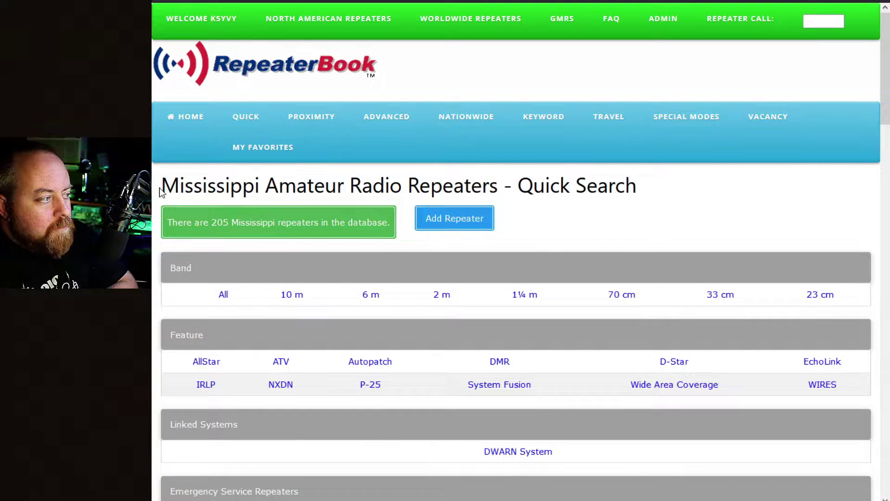
{"action": "left_click_drag", "start_coordinate": [161, 193], "coordinate": [543, 188]}
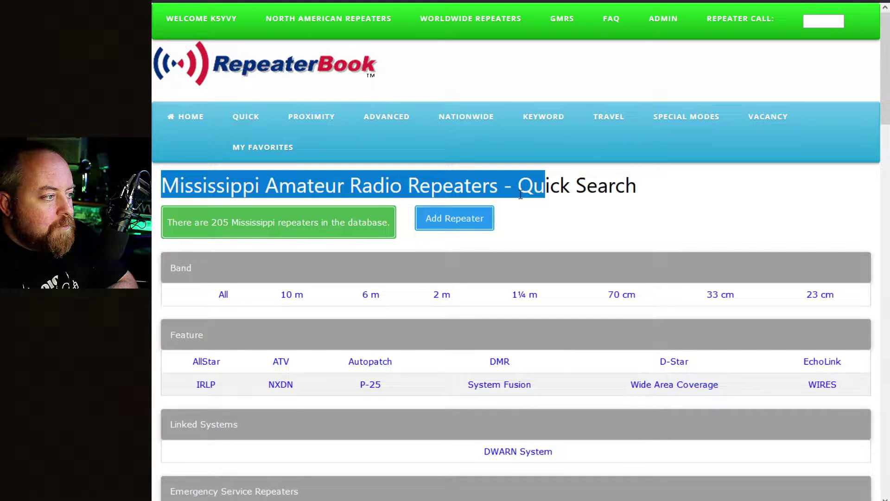
{"action": "left_click", "coordinate": [640, 197]}
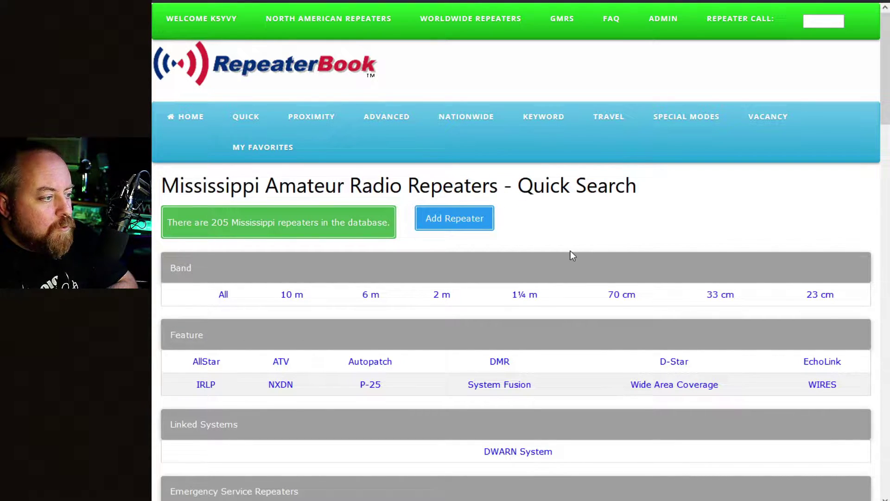
{"action": "scroll", "coordinate": [561, 257], "scroll_direction": "down", "scroll_amount": 12}
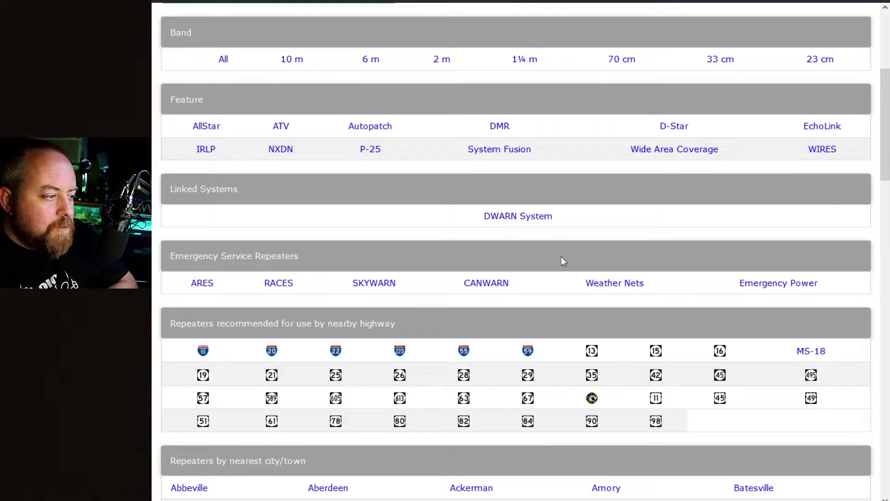
{"action": "scroll", "coordinate": [561, 256], "scroll_direction": "down", "scroll_amount": 17}
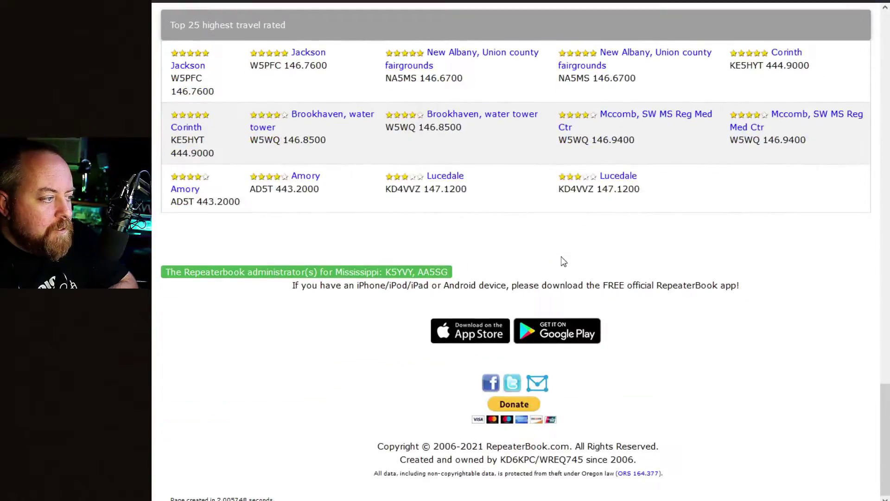
{"action": "scroll", "coordinate": [561, 256], "scroll_direction": "up", "scroll_amount": 10}
{"action": "scroll", "coordinate": [561, 257], "scroll_direction": "up", "scroll_amount": 20}
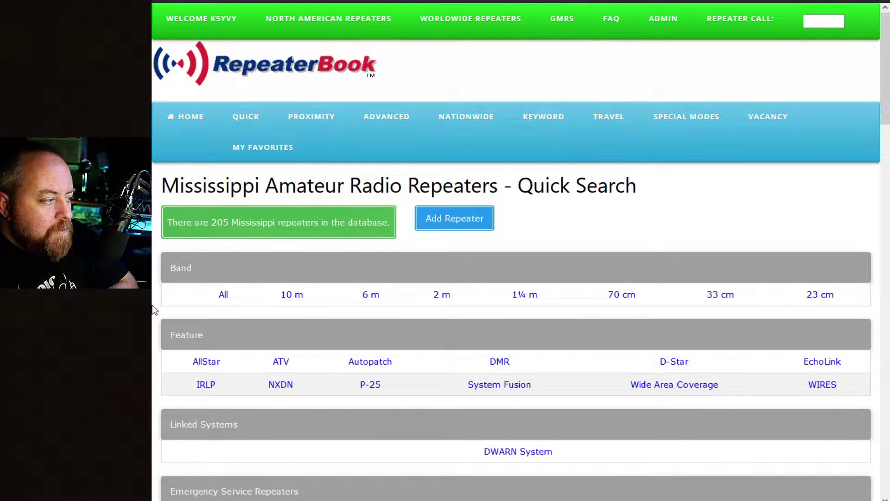
{"action": "scroll", "coordinate": [185, 363], "scroll_direction": "down", "scroll_amount": 5}
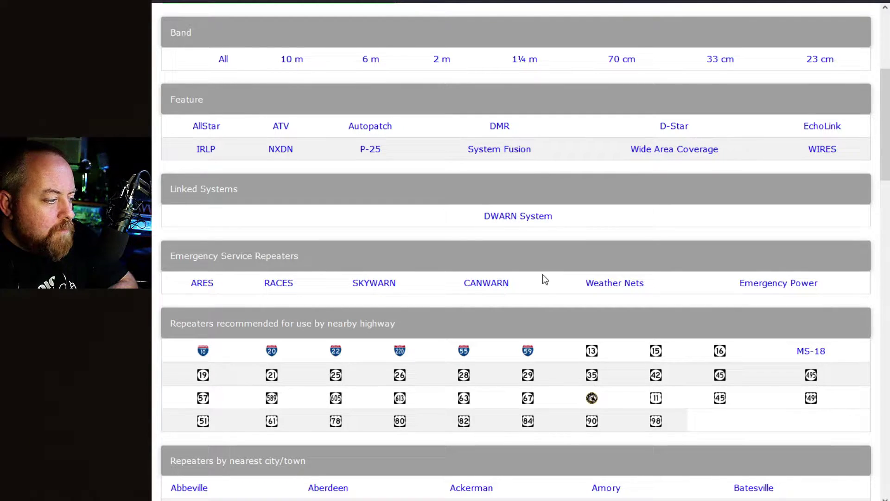
{"action": "scroll", "coordinate": [543, 275], "scroll_direction": "down", "scroll_amount": 4}
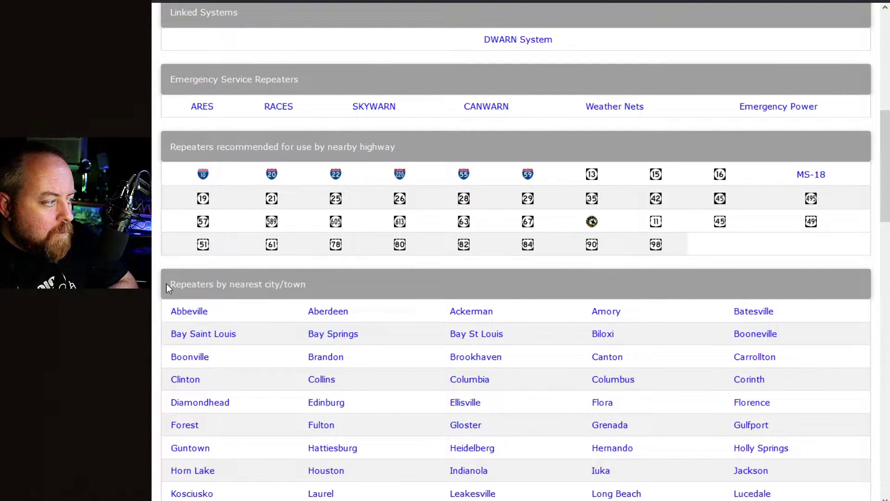
{"action": "scroll", "coordinate": [273, 118], "scroll_direction": "down", "scroll_amount": 4}
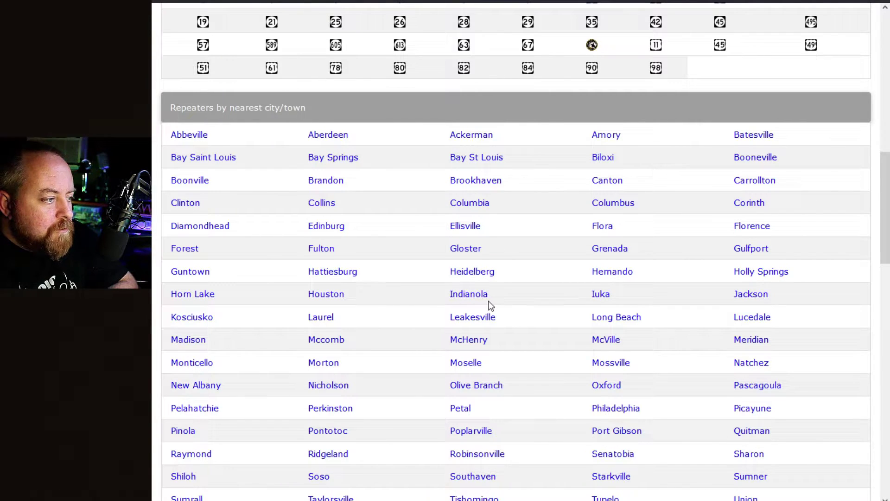
{"action": "scroll", "coordinate": [433, 334], "scroll_direction": "down", "scroll_amount": 8}
{"action": "scroll", "coordinate": [376, 286], "scroll_direction": "down", "scroll_amount": 3}
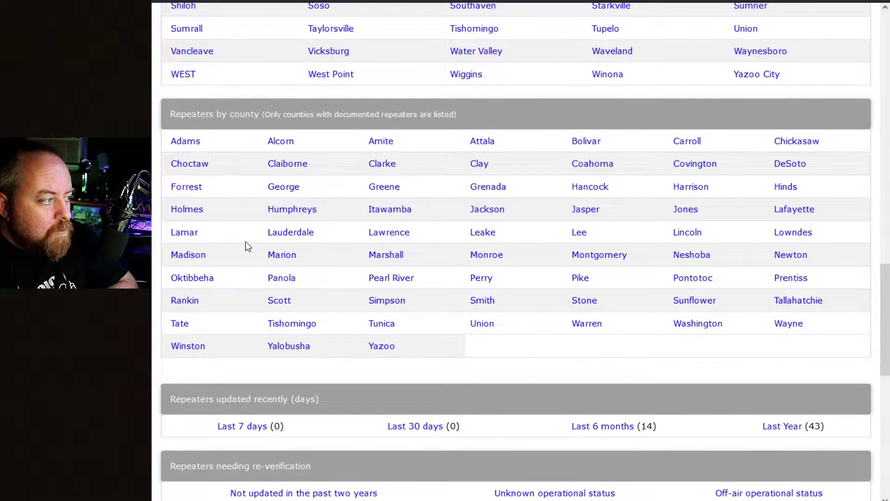
{"action": "key", "text": "Home"}
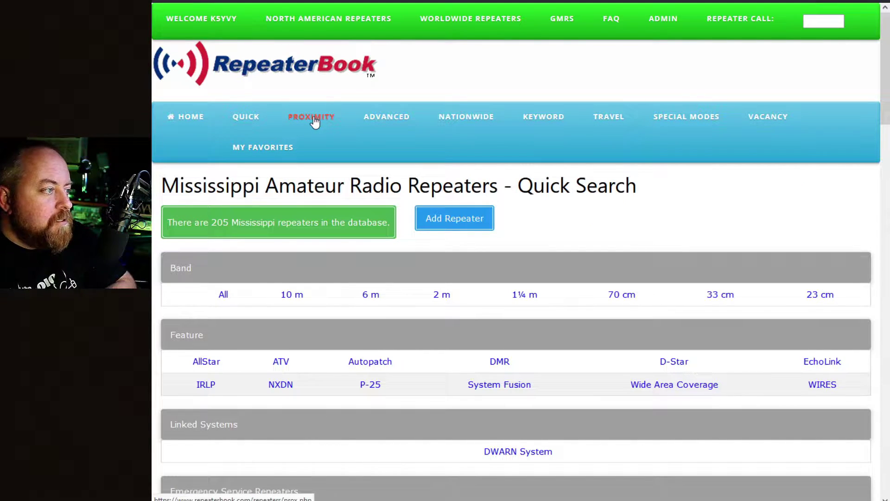
Start a proximity search with 'Mem' typed and memphis, tn chosen as the location.
{"action": "left_click", "coordinate": [314, 120]}
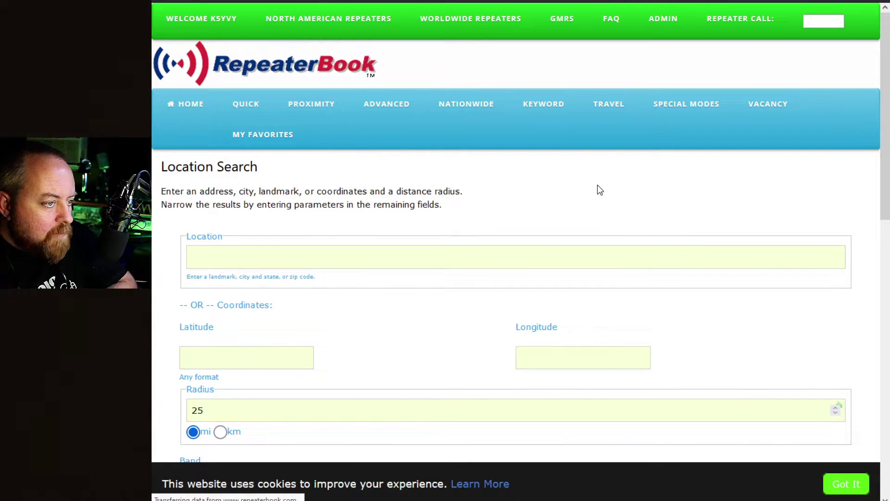
{"action": "left_click", "coordinate": [291, 257]}
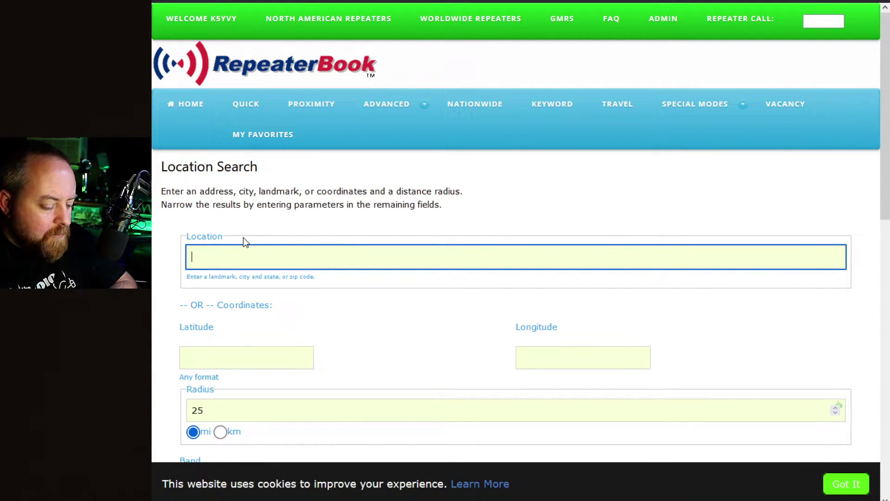
{"action": "type", "text": "Mem"}
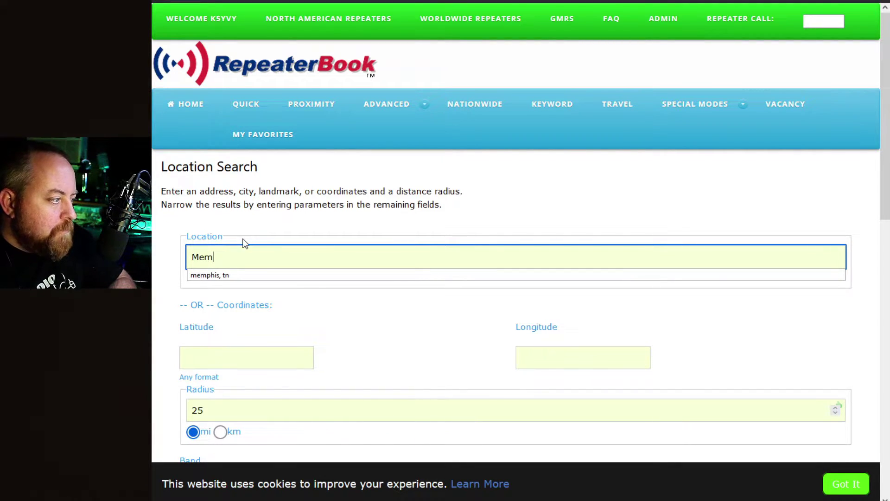
{"action": "left_click", "coordinate": [232, 276]}
{"action": "scroll", "coordinate": [189, 291], "scroll_direction": "down", "scroll_amount": 2}
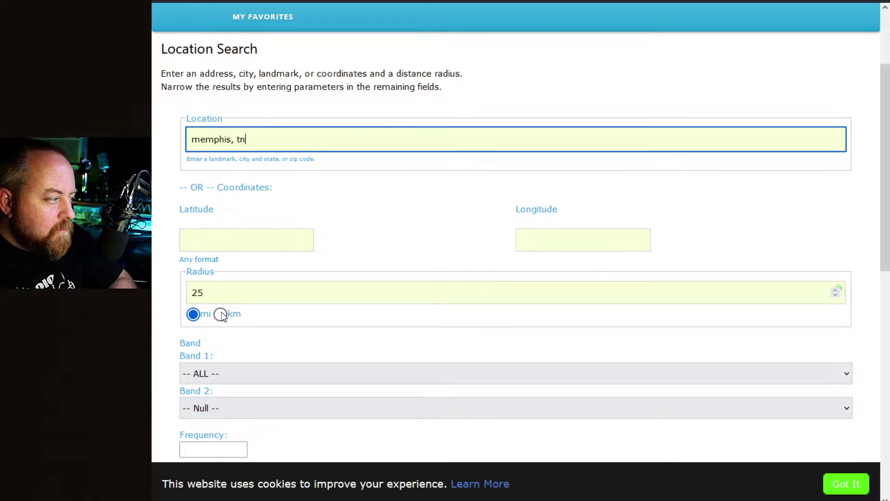
{"action": "scroll", "coordinate": [176, 292], "scroll_direction": "down", "scroll_amount": 2}
Set Band 1 to 2 m, keeping the 25-mile radius.
{"action": "left_click", "coordinate": [212, 256]}
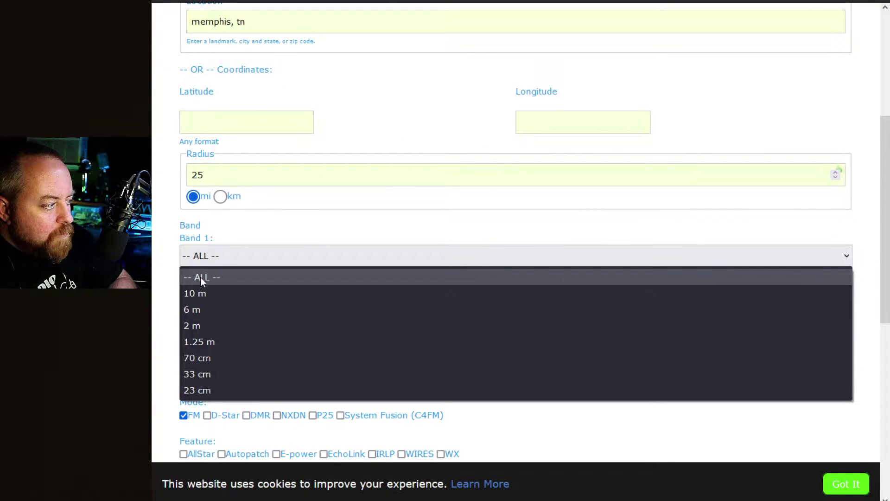
{"action": "left_click", "coordinate": [204, 325]}
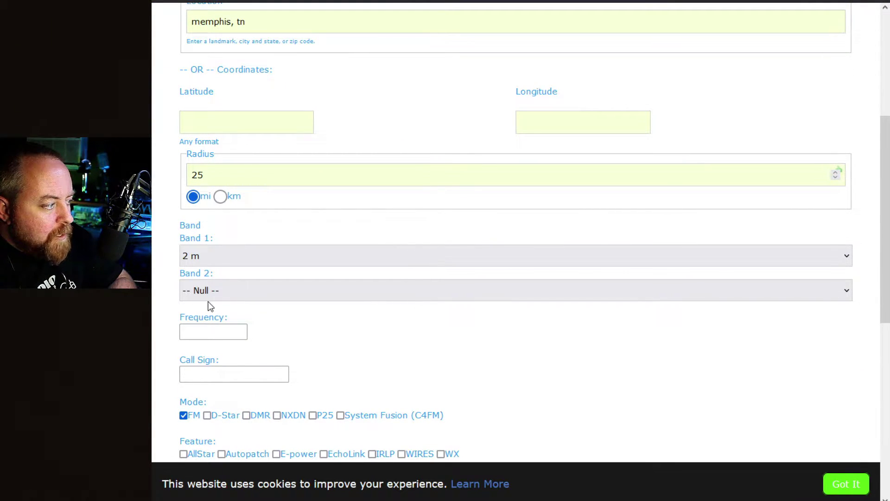
{"action": "left_click", "coordinate": [200, 258]}
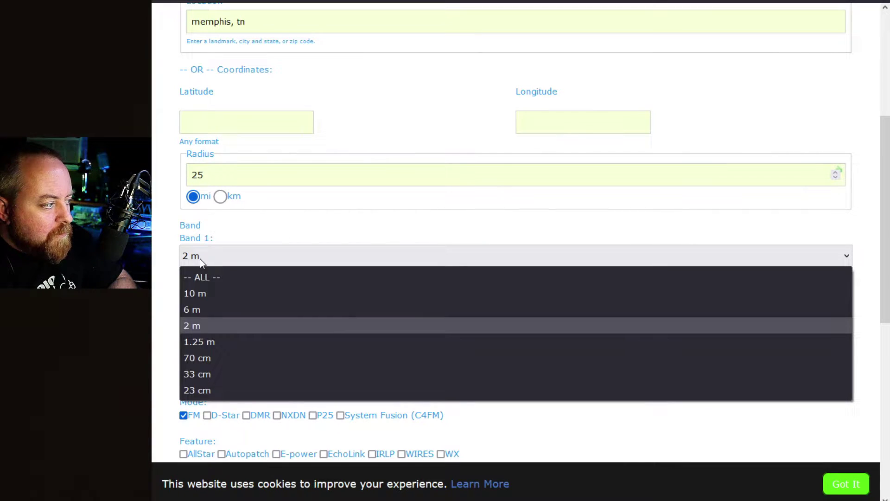
{"action": "left_click", "coordinate": [203, 324]}
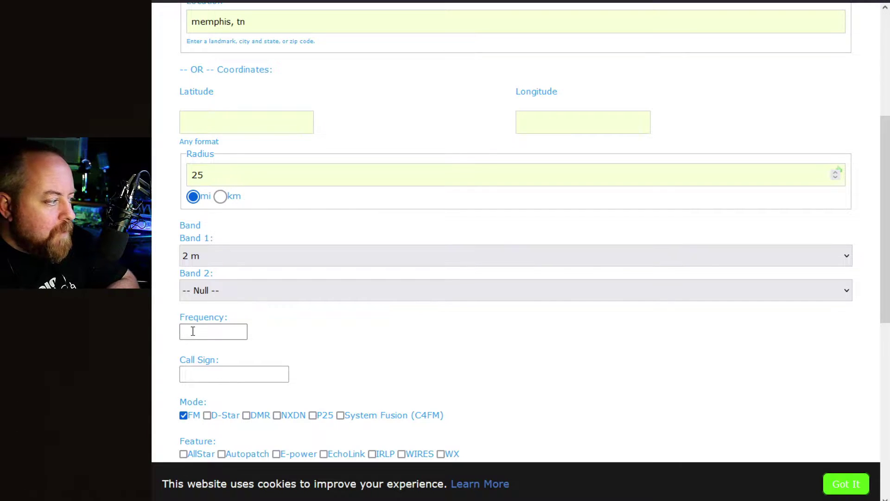
{"action": "scroll", "coordinate": [193, 330], "scroll_direction": "down", "scroll_amount": 3}
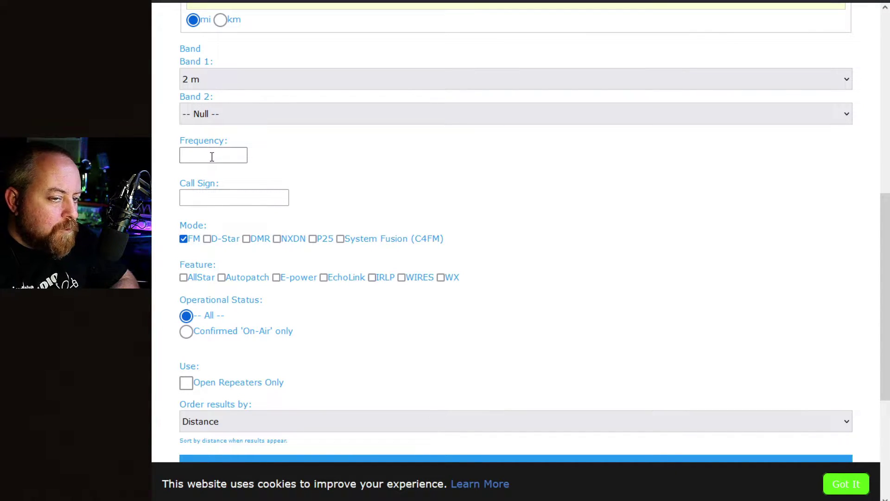
Leave the frequency and Call Sign filters empty while moving down the form.
{"action": "left_click", "coordinate": [212, 157]}
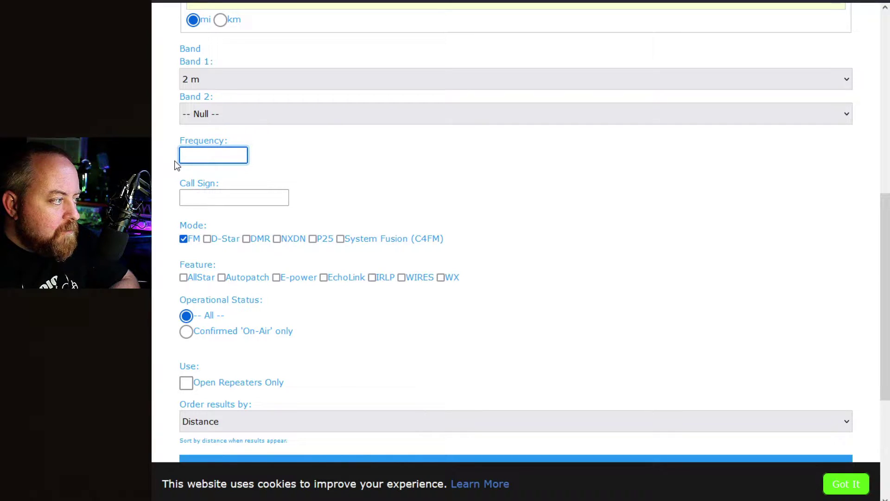
{"action": "scroll", "coordinate": [173, 180], "scroll_direction": "up", "scroll_amount": 5}
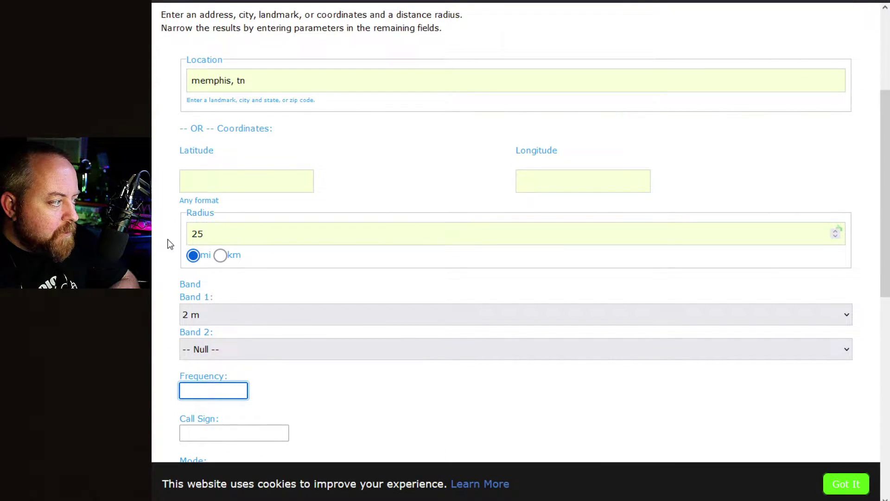
{"action": "scroll", "coordinate": [170, 244], "scroll_direction": "down", "scroll_amount": 1}
{"action": "scroll", "coordinate": [170, 244], "scroll_direction": "down", "scroll_amount": 2}
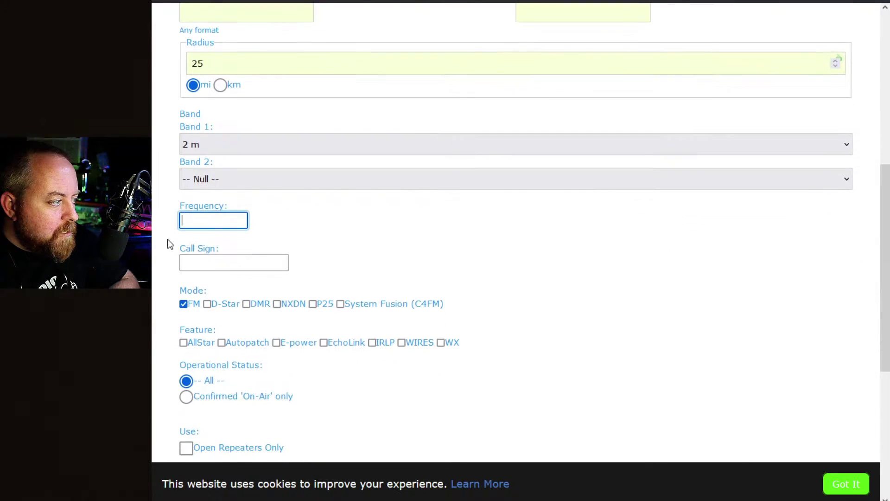
{"action": "scroll", "coordinate": [156, 300], "scroll_direction": "down", "scroll_amount": 2}
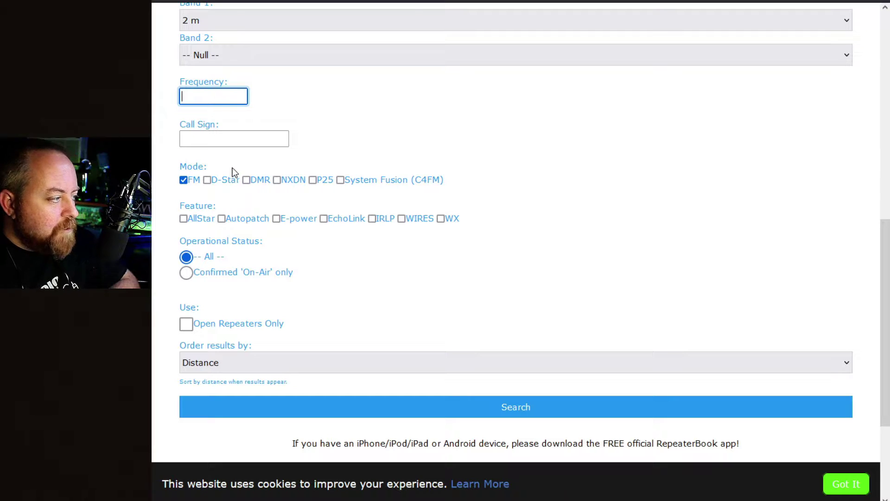
{"action": "left_click", "coordinate": [215, 143]}
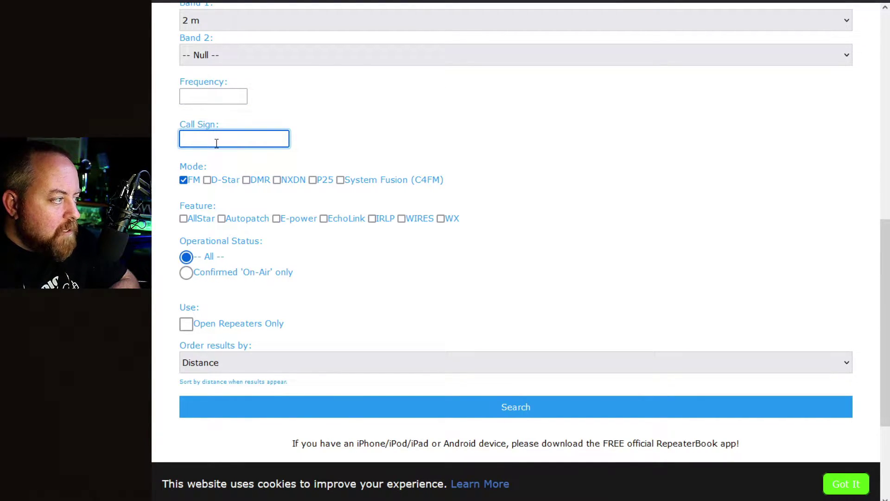
{"action": "left_click", "coordinate": [166, 122]}
{"action": "scroll", "coordinate": [166, 122], "scroll_direction": "up", "scroll_amount": 1}
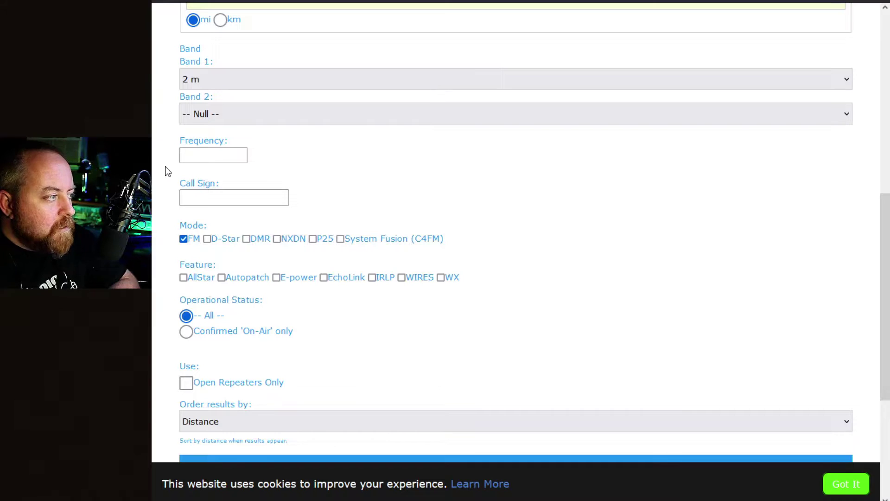
{"action": "scroll", "coordinate": [168, 171], "scroll_direction": "up", "scroll_amount": 6}
{"action": "scroll", "coordinate": [168, 171], "scroll_direction": "down", "scroll_amount": 1}
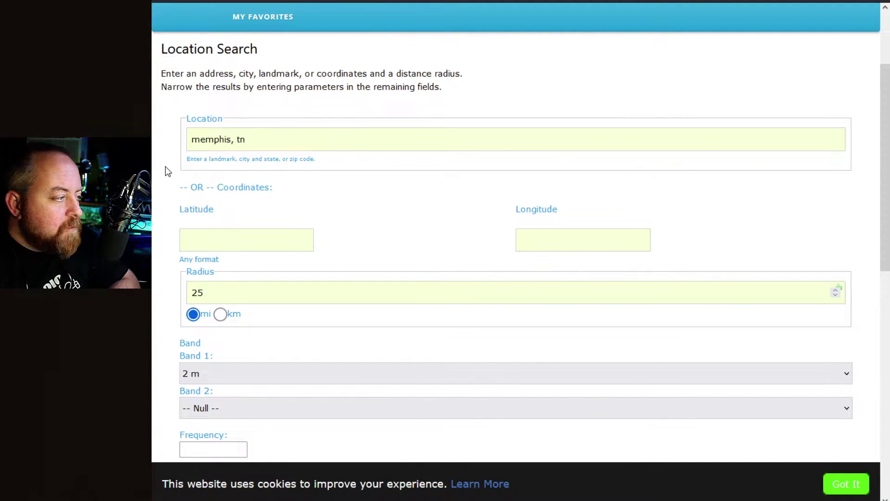
{"action": "scroll", "coordinate": [162, 196], "scroll_direction": "down", "scroll_amount": 4}
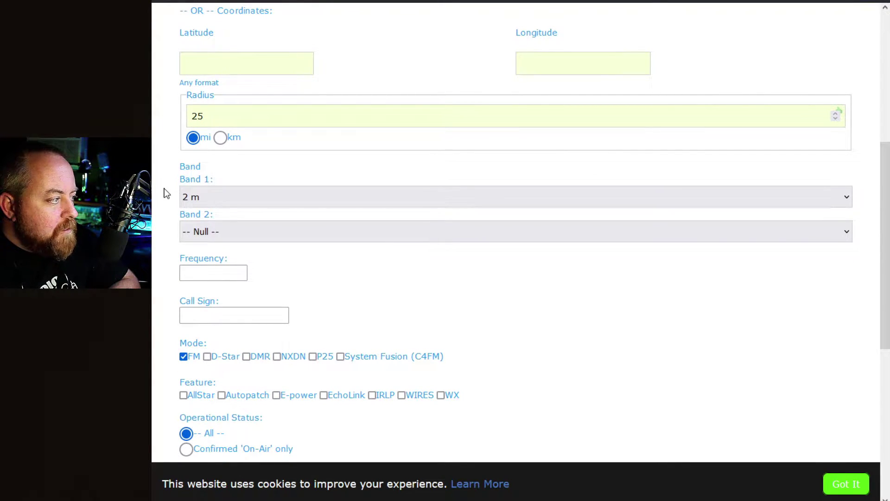
{"action": "scroll", "coordinate": [164, 189], "scroll_direction": "down", "scroll_amount": 1}
{"action": "scroll", "coordinate": [162, 218], "scroll_direction": "down", "scroll_amount": 3}
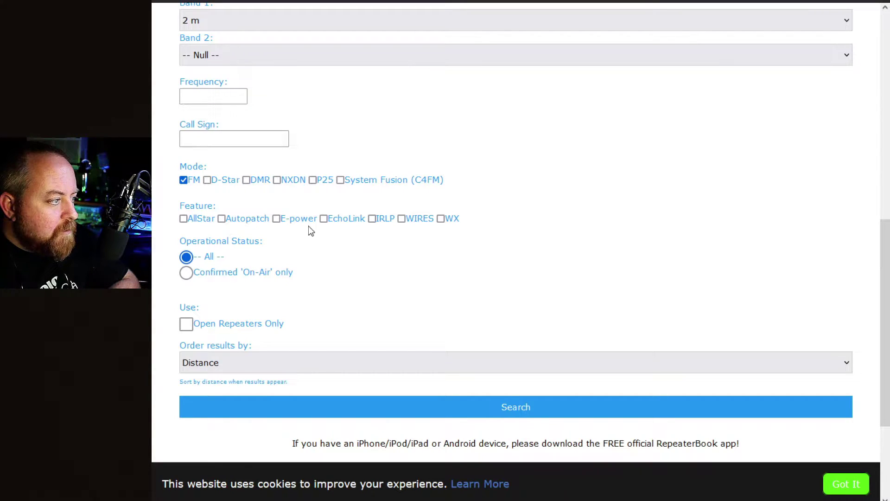
{"action": "scroll", "coordinate": [187, 215], "scroll_direction": "down", "scroll_amount": 1}
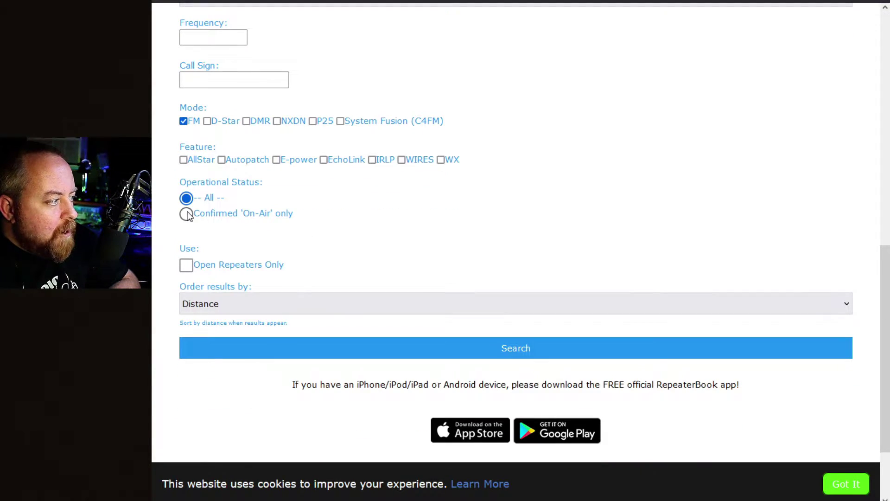
Restrict to confirmed on-air, open repeaters only and run the search.
{"action": "left_click", "coordinate": [187, 213]}
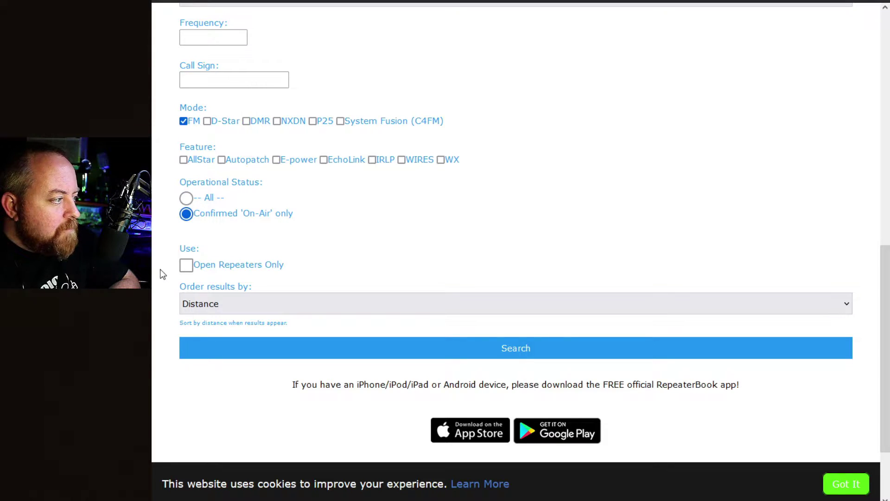
{"action": "left_click", "coordinate": [187, 269]}
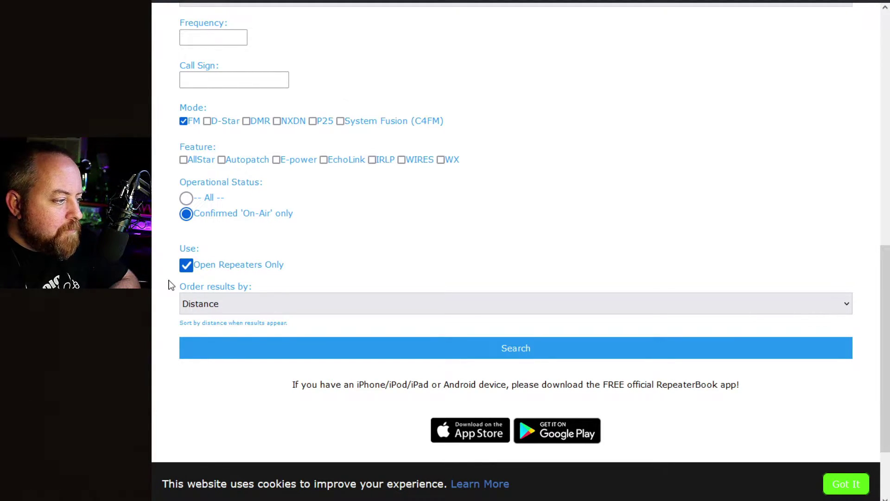
{"action": "left_click", "coordinate": [518, 356]}
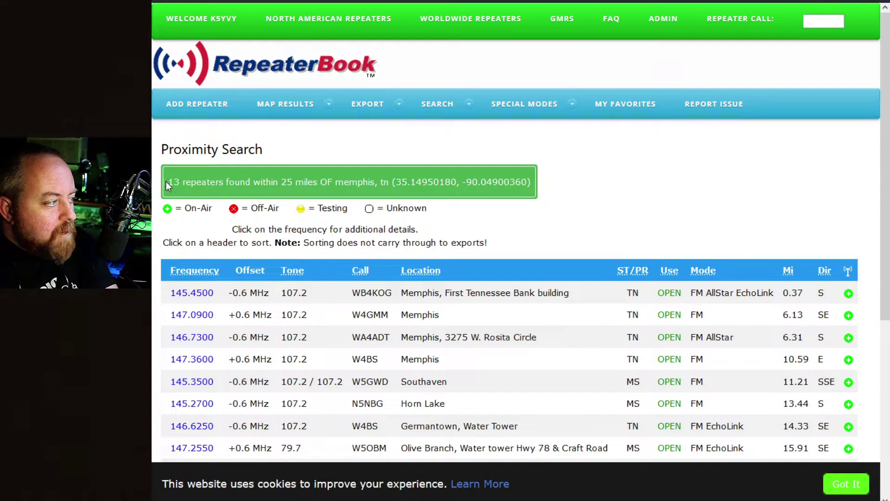
Review the 13 results, from 145.4500 at 0.37 miles to 146.9100 in Hernando at 22.71 miles.
{"action": "left_click_drag", "start_coordinate": [166, 183], "coordinate": [272, 186]}
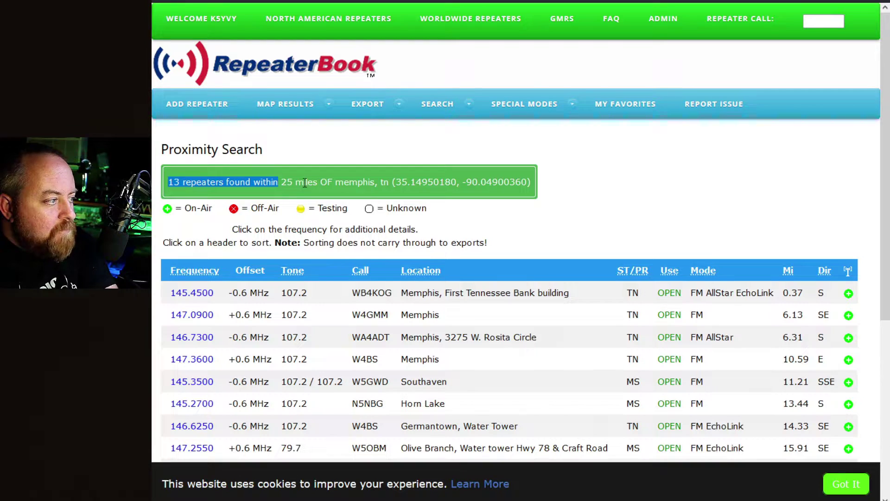
{"action": "left_click", "coordinate": [417, 195]}
{"action": "scroll", "coordinate": [447, 261], "scroll_direction": "down", "scroll_amount": 1}
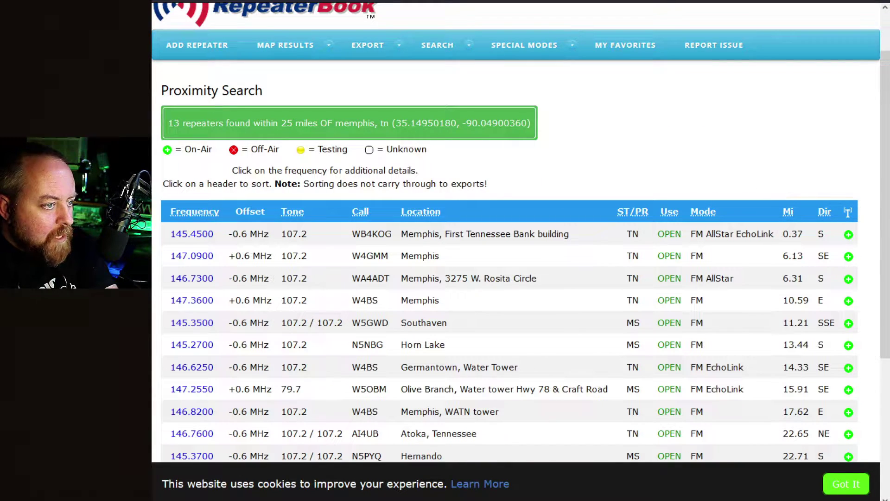
{"action": "left_click_drag", "start_coordinate": [837, 174], "coordinate": [864, 284]}
{"action": "left_click", "coordinate": [828, 136]}
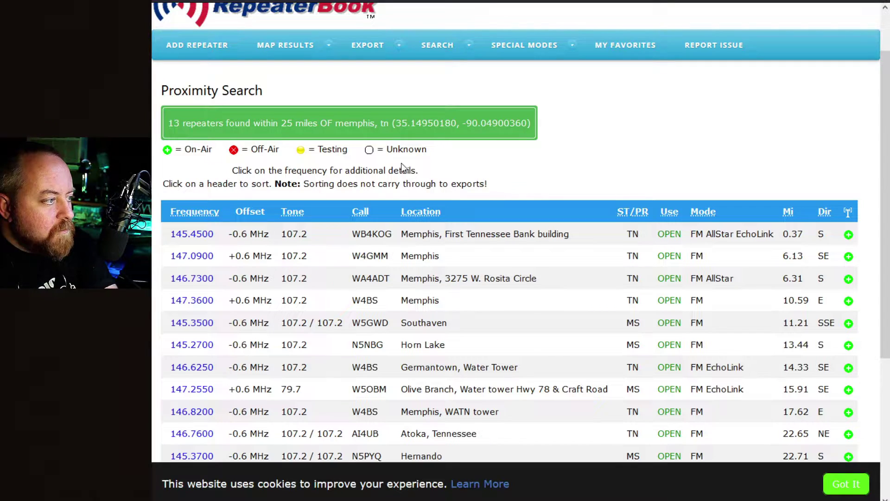
{"action": "scroll", "coordinate": [402, 162], "scroll_direction": "down", "scroll_amount": 1}
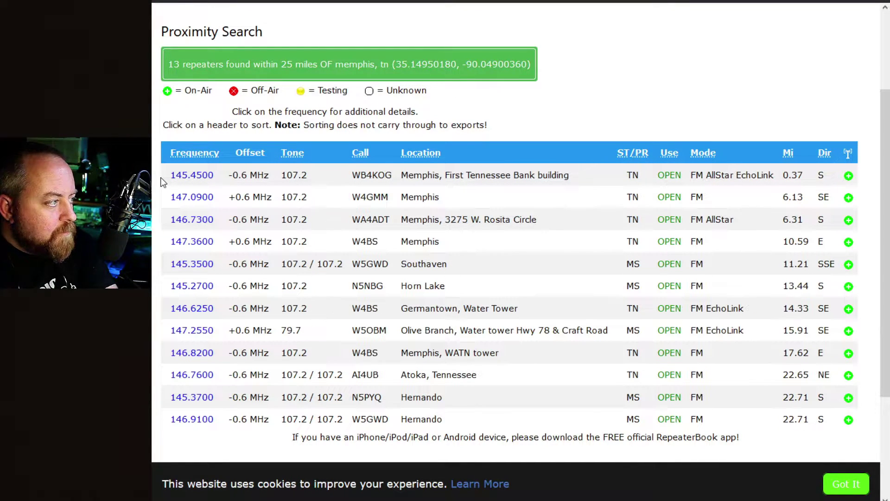
{"action": "scroll", "coordinate": [358, 184], "scroll_direction": "down", "scroll_amount": 2}
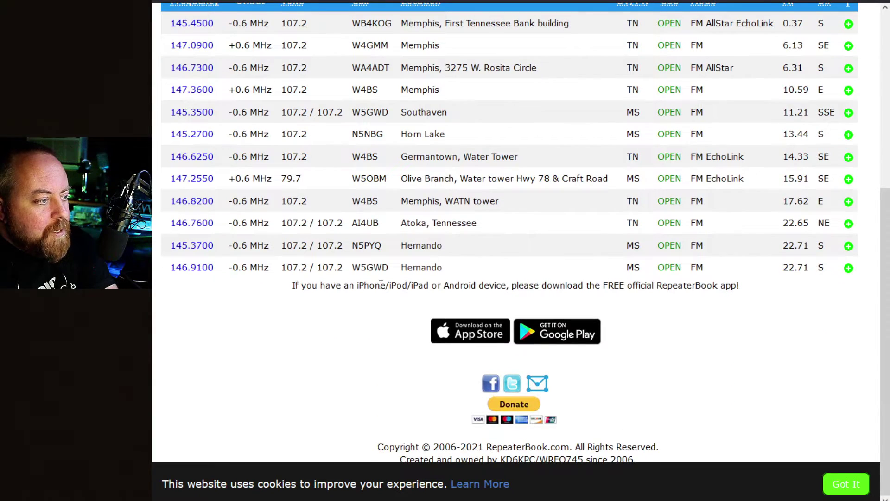
{"action": "scroll", "coordinate": [382, 289], "scroll_direction": "up", "scroll_amount": 3}
{"action": "scroll", "coordinate": [381, 289], "scroll_direction": "up", "scroll_amount": 1}
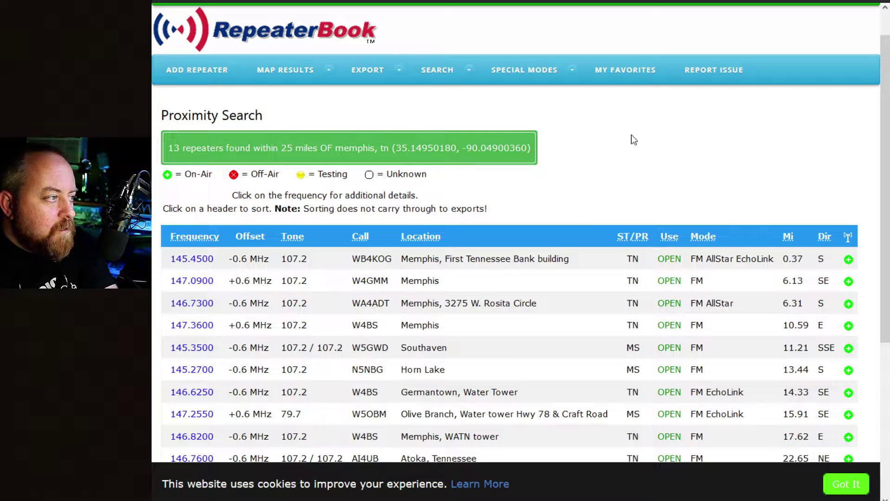
{"action": "mouse_move", "coordinate": [378, 73]}
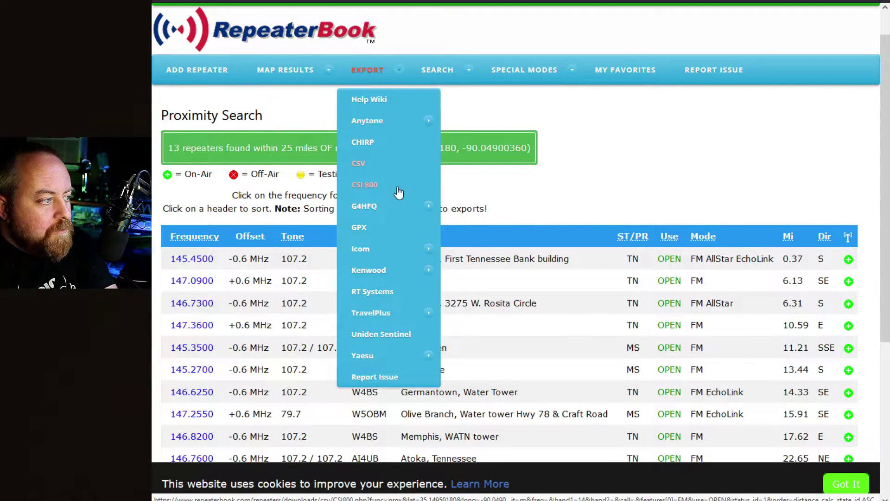
Set up a CHIRP export using Call Sign as memory name, sorted by Distance.
{"action": "mouse_move", "coordinate": [402, 250]}
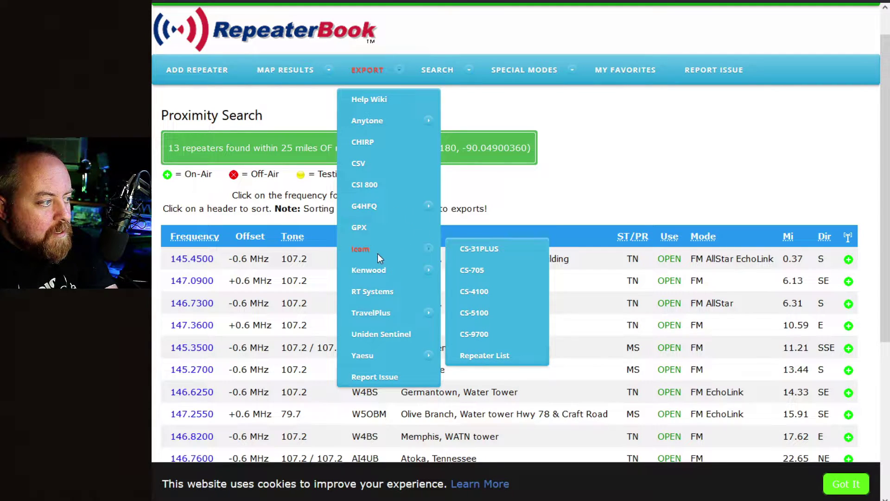
{"action": "mouse_move", "coordinate": [365, 361]}
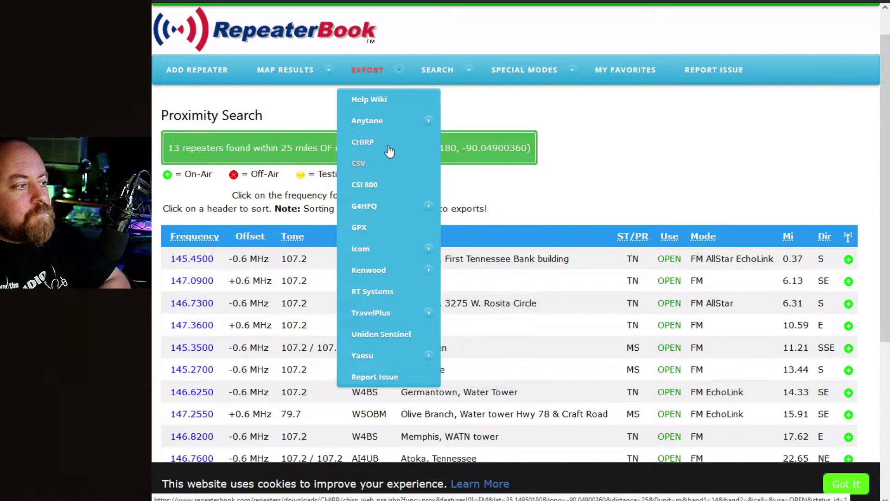
{"action": "left_click", "coordinate": [371, 146]}
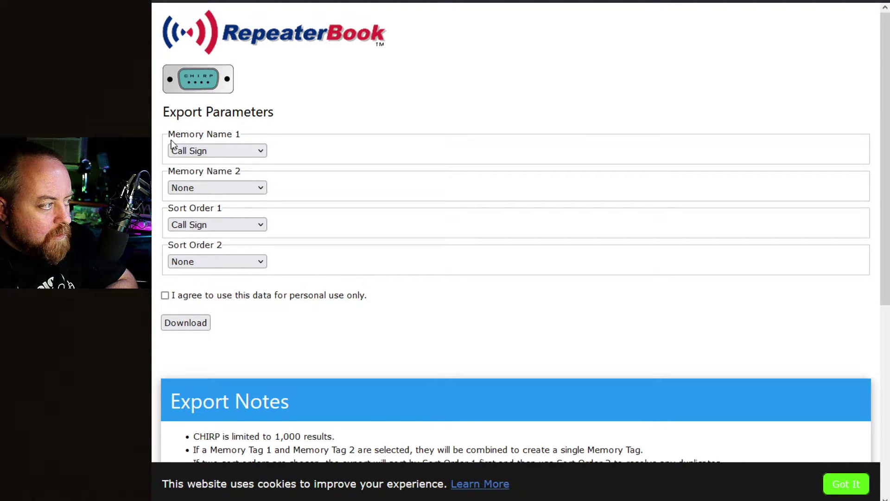
{"action": "left_click", "coordinate": [237, 149]}
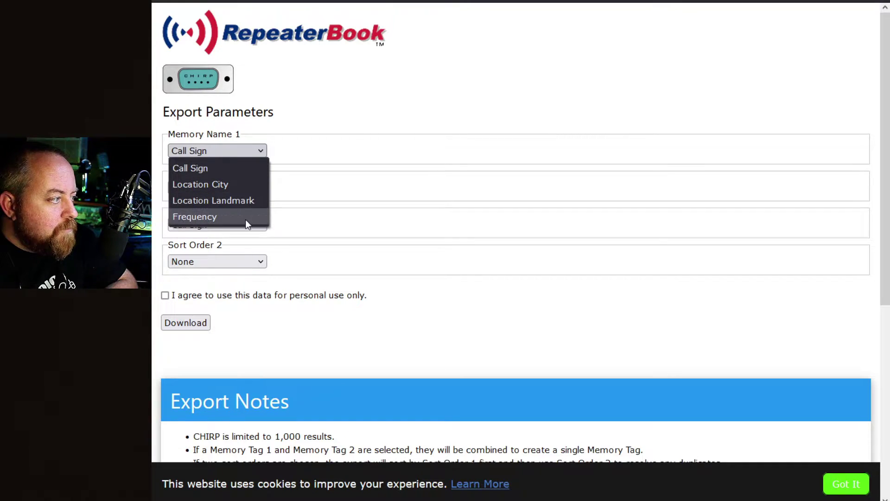
{"action": "left_click", "coordinate": [248, 168]}
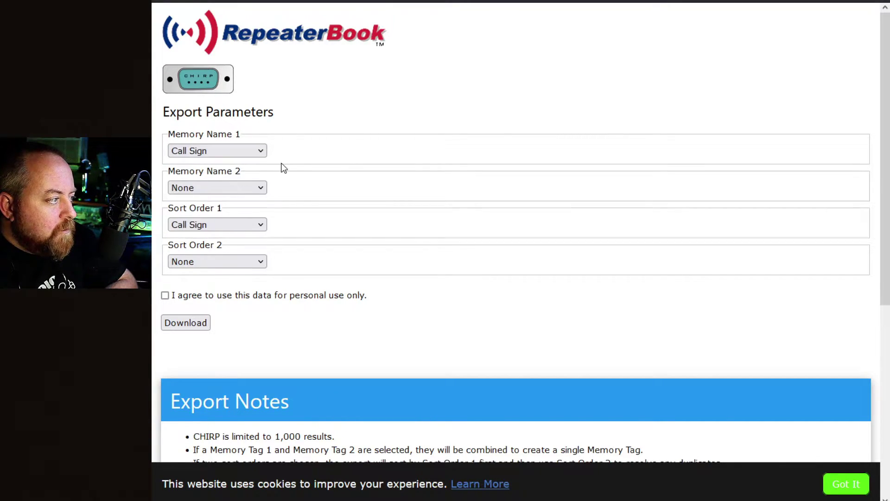
{"action": "left_click", "coordinate": [209, 225]}
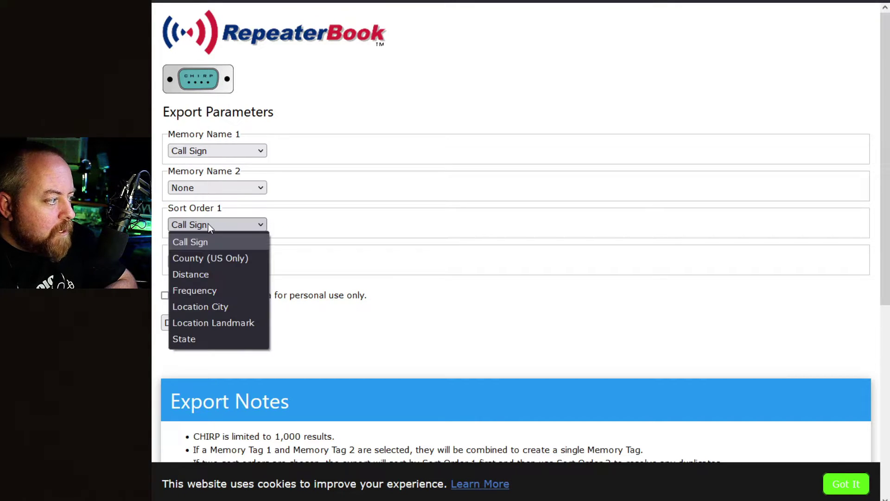
{"action": "left_click", "coordinate": [213, 274]}
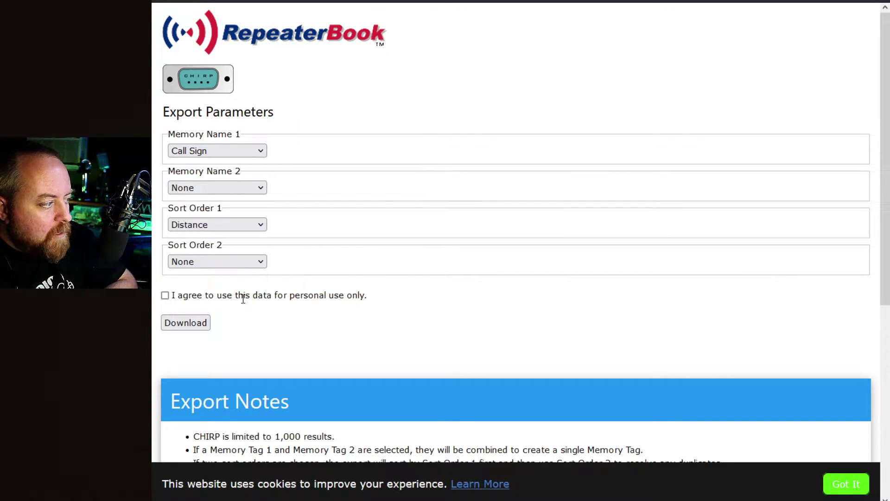
Accept the personal-use terms and start the download, then cancel saving the CSV.
{"action": "left_click", "coordinate": [164, 296]}
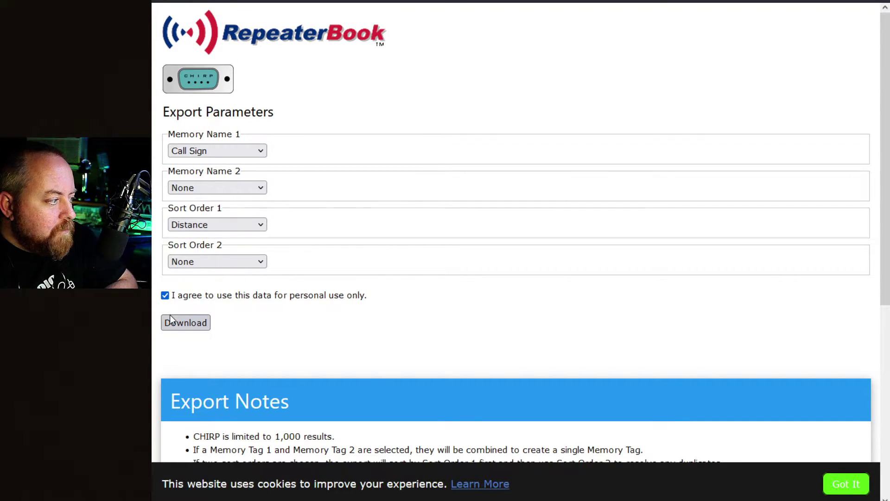
{"action": "left_click", "coordinate": [176, 323]}
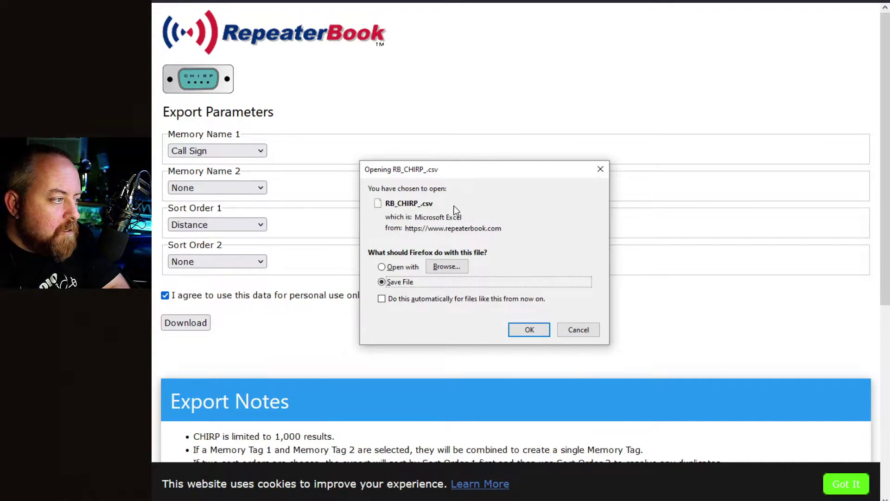
{"action": "left_click", "coordinate": [591, 332]}
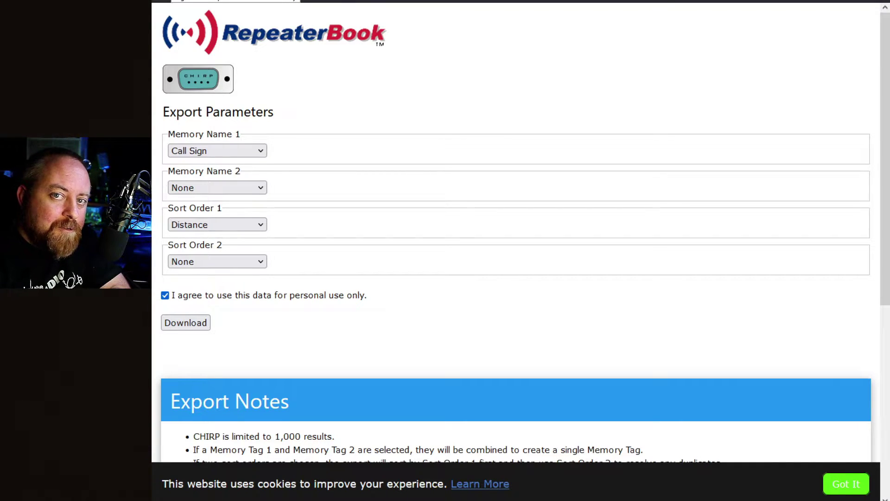
Go back to the 13 Memphis results within 25 miles and show the SEARCH menu options.
{"action": "key", "text": "alt+Left"}
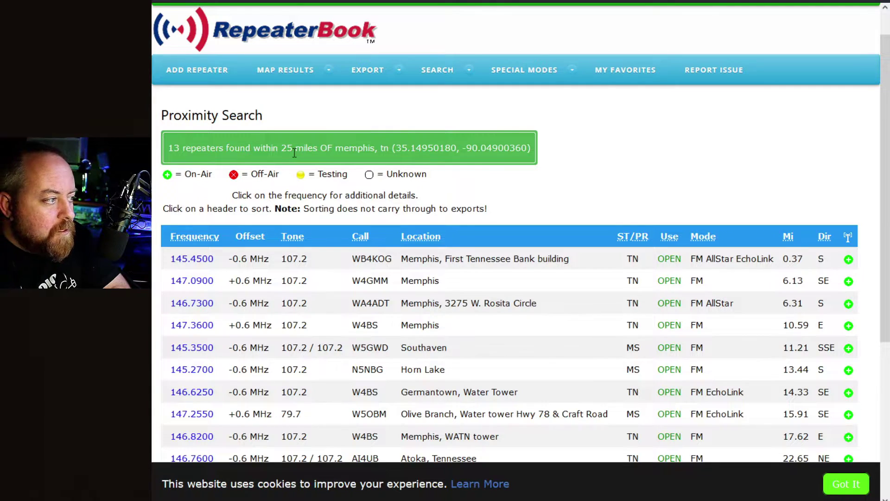
{"action": "left_click_drag", "start_coordinate": [279, 151], "coordinate": [325, 149]}
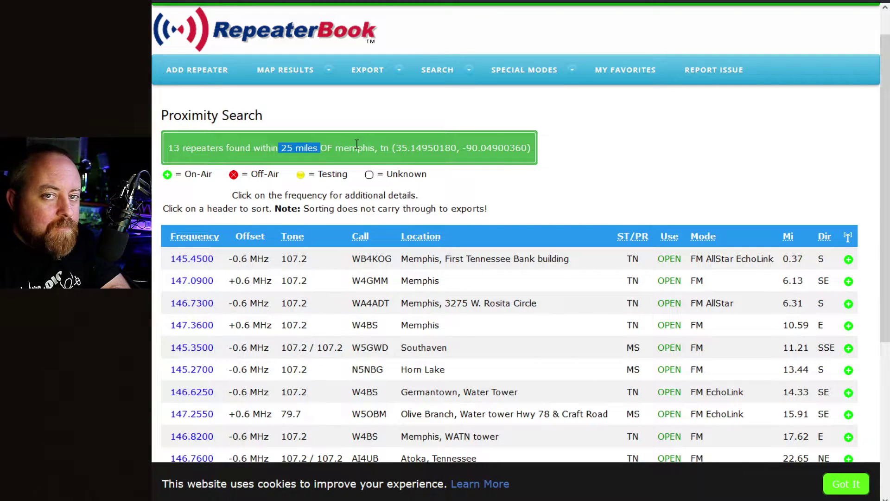
{"action": "left_click", "coordinate": [407, 132]}
{"action": "mouse_move", "coordinate": [475, 81]}
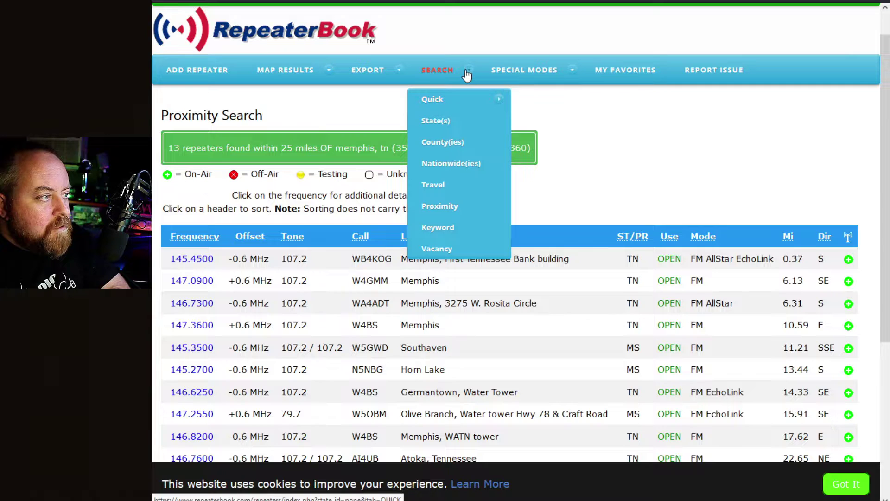
{"action": "mouse_move", "coordinate": [472, 101]}
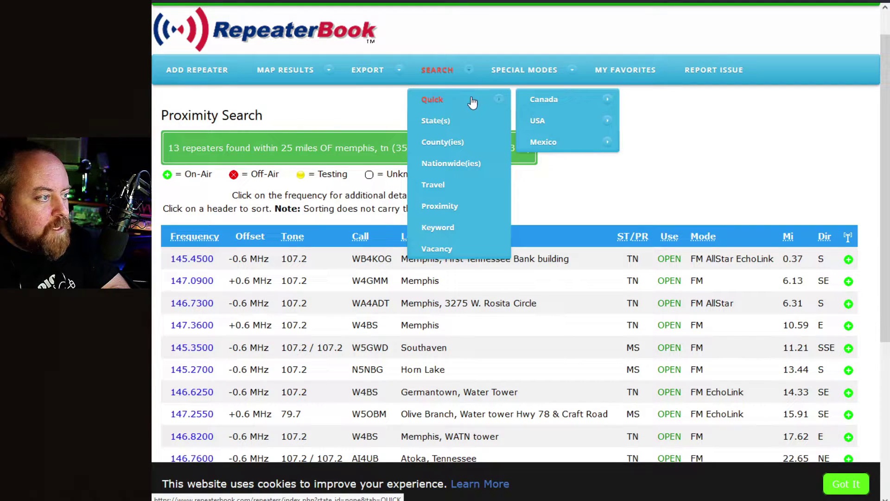
{"action": "mouse_move", "coordinate": [546, 97]}
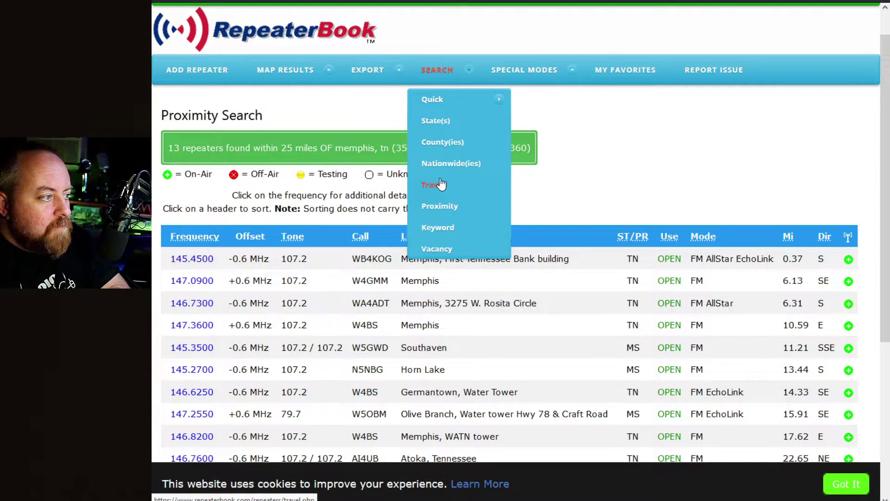
Run a Travel search on I-55 in Mississippi, 2 m band, ordered by location, finding 8 repeaters.
{"action": "left_click", "coordinate": [474, 194]}
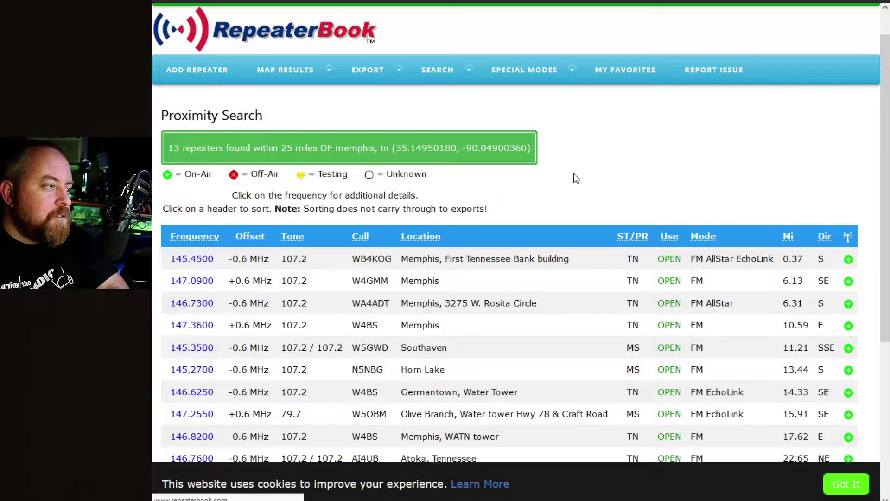
{"action": "scroll", "coordinate": [345, 195], "scroll_direction": "down", "scroll_amount": 3}
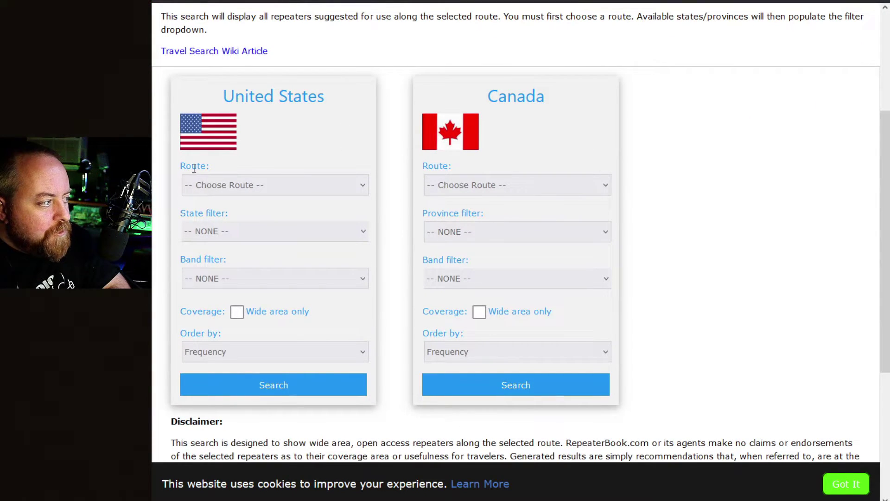
{"action": "left_click", "coordinate": [254, 185]}
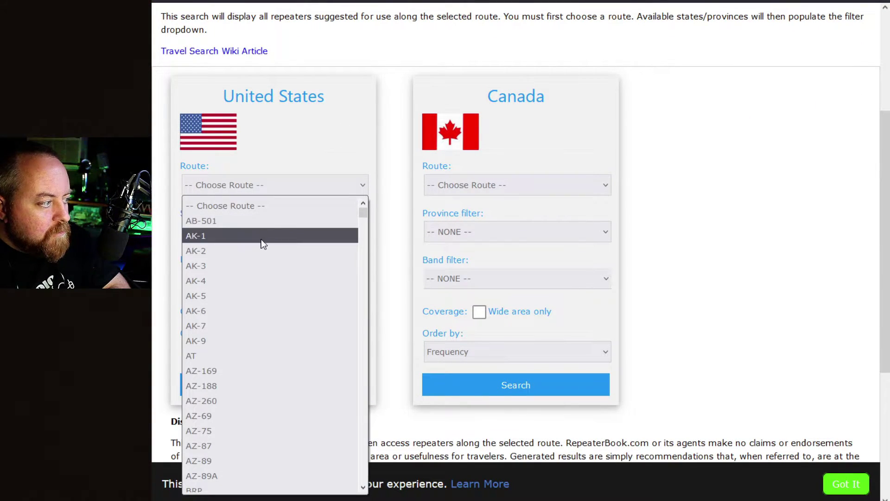
{"action": "scroll", "coordinate": [259, 301], "scroll_direction": "down", "scroll_amount": 20}
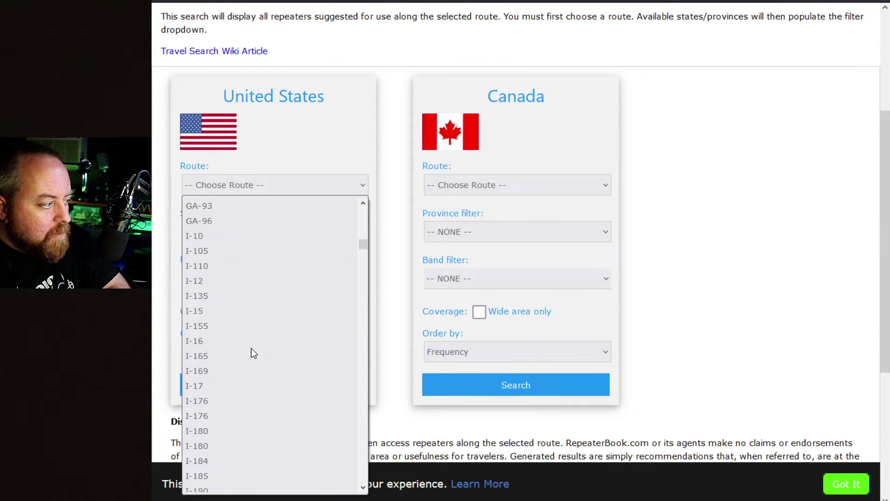
{"action": "left_click", "coordinate": [226, 386]}
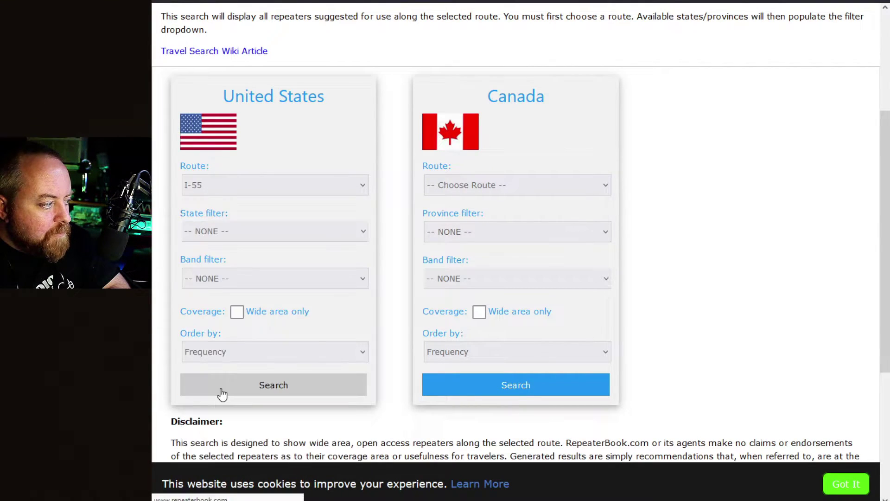
{"action": "left_click", "coordinate": [218, 235]}
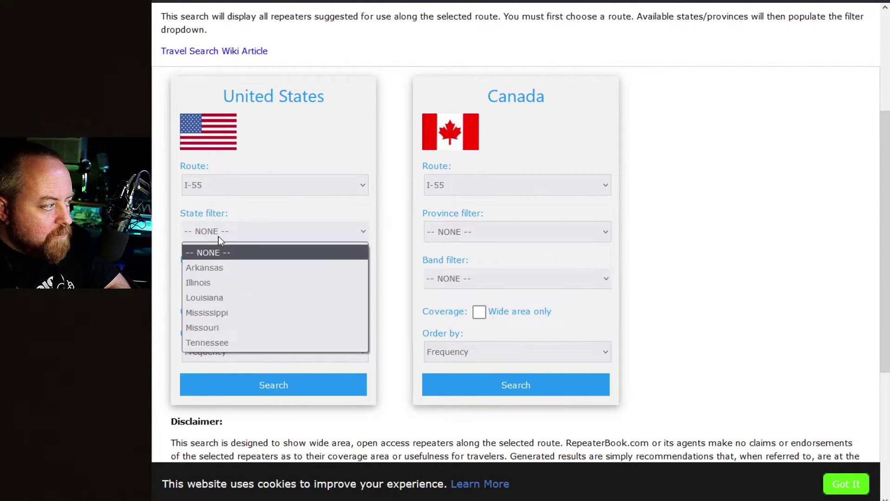
{"action": "left_click", "coordinate": [210, 313]}
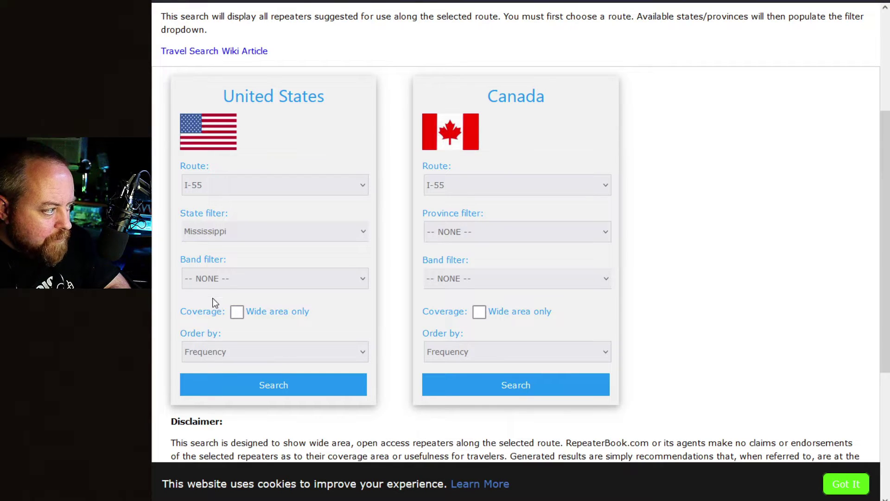
{"action": "left_click", "coordinate": [232, 282]}
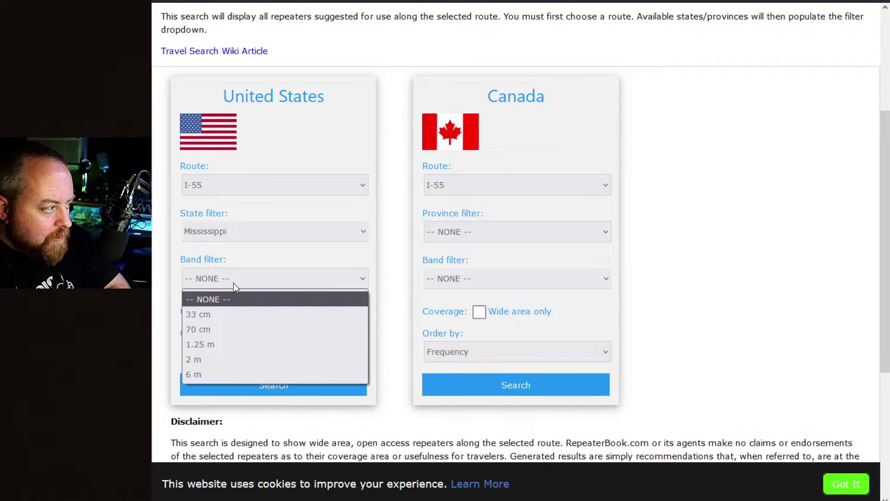
{"action": "left_click", "coordinate": [218, 359]}
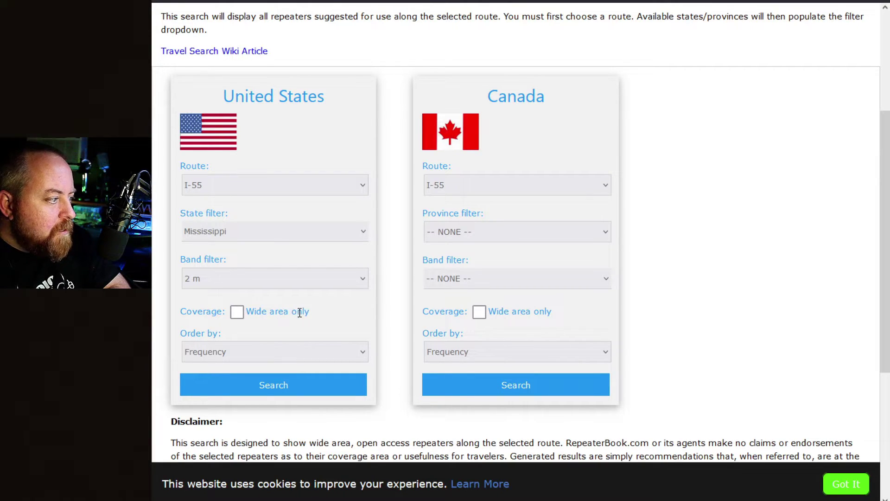
{"action": "left_click", "coordinate": [243, 356]}
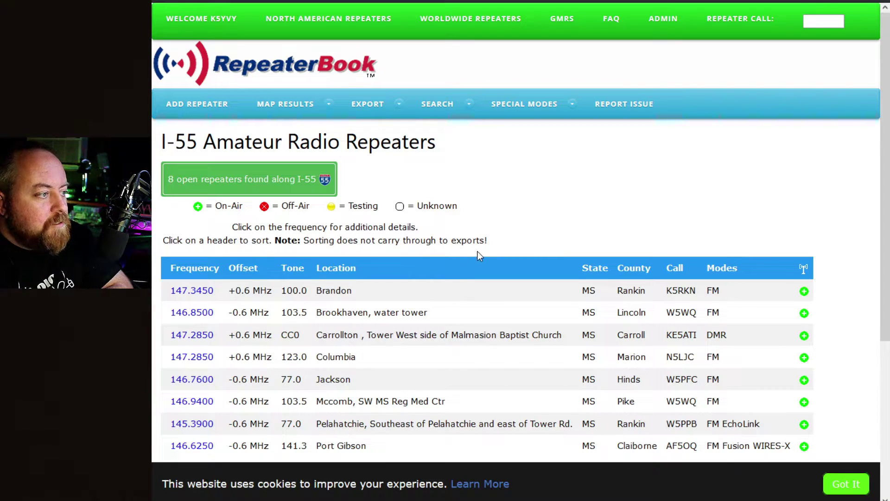
Scan the I-55 results, including the 147.2850 Carrollton DMR repeater, then return to the top.
{"action": "scroll", "coordinate": [475, 290], "scroll_direction": "down", "scroll_amount": 4}
{"action": "scroll", "coordinate": [487, 284], "scroll_direction": "up", "scroll_amount": 2}
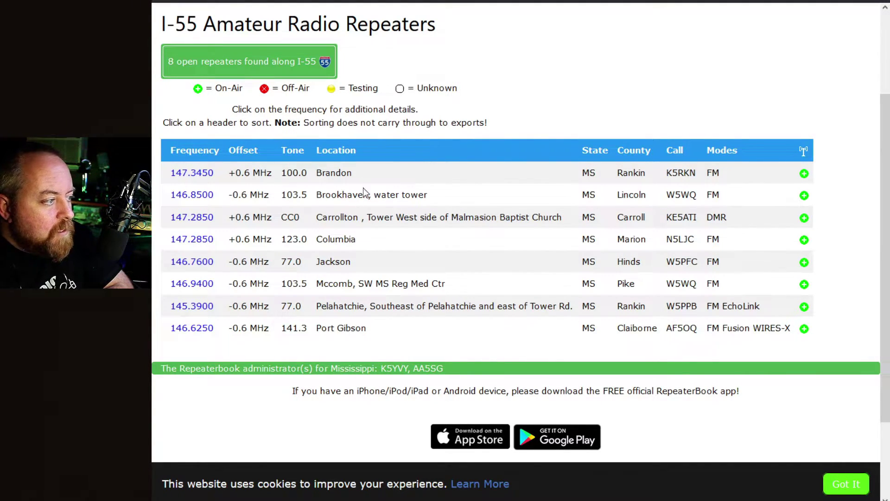
{"action": "left_click_drag", "start_coordinate": [642, 216], "coordinate": [651, 330]}
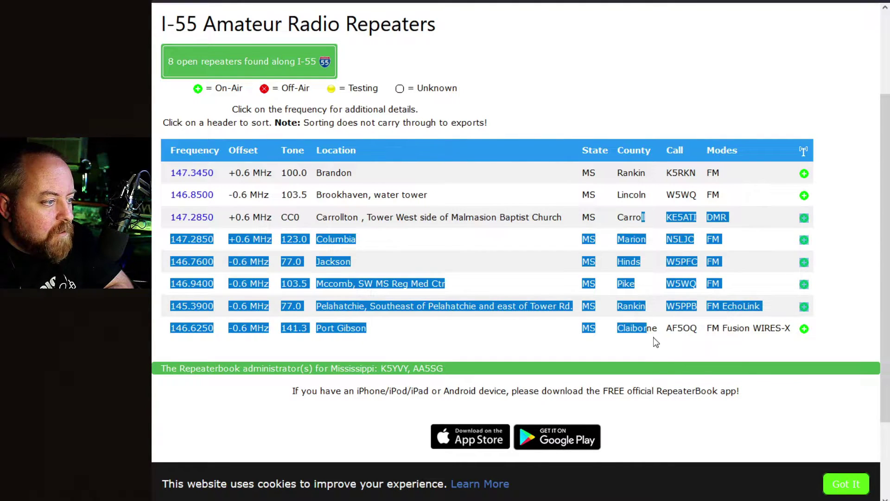
{"action": "left_click", "coordinate": [654, 338]}
{"action": "scroll", "coordinate": [348, 24], "scroll_direction": "up", "scroll_amount": 3}
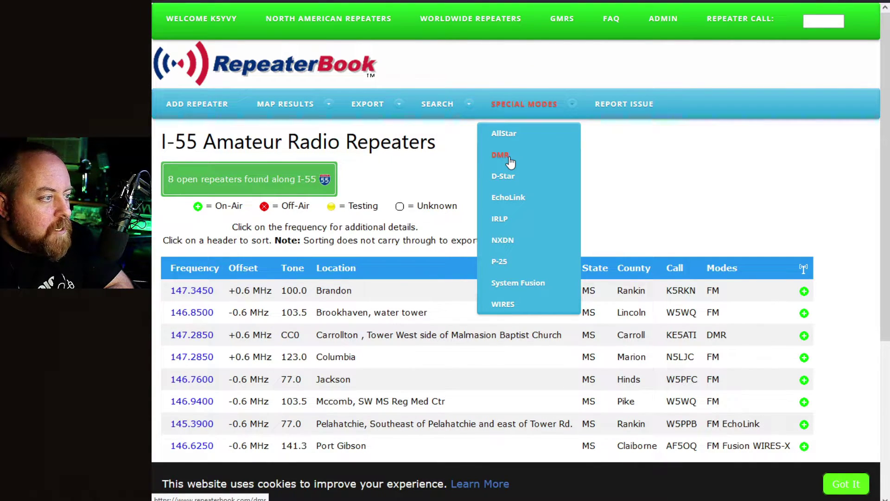
Go to the DMR area under Special Modes.
{"action": "left_click", "coordinate": [509, 160]}
{"action": "left_click_drag", "start_coordinate": [417, 178], "coordinate": [268, 167]}
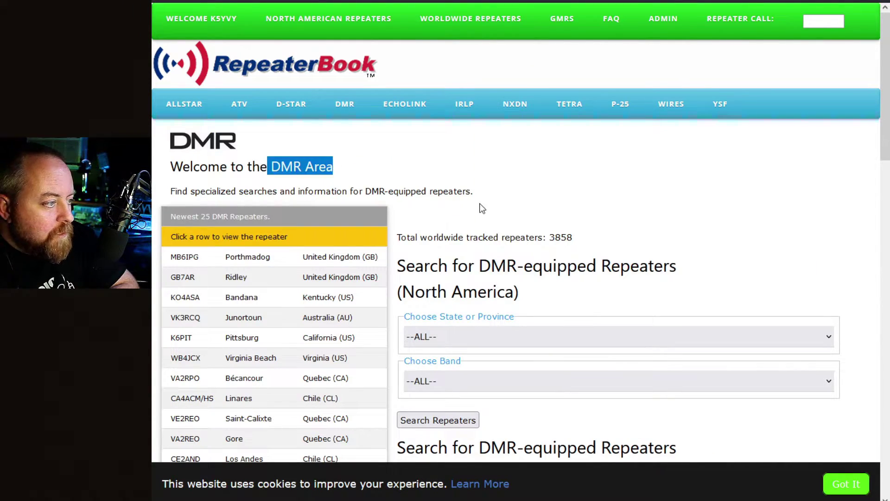
{"action": "scroll", "coordinate": [463, 255], "scroll_direction": "down", "scroll_amount": 3}
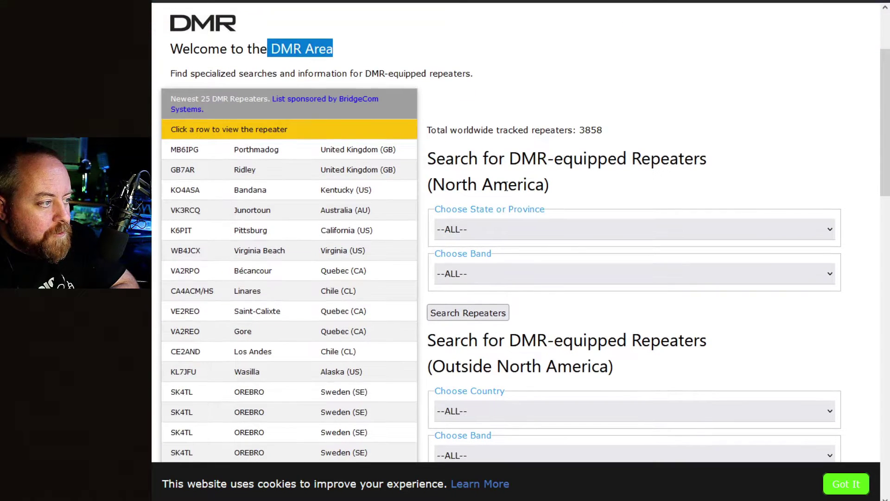
Run the DMR repeater search for Missouri with Band left at --ALL--.
{"action": "left_click", "coordinate": [497, 230]}
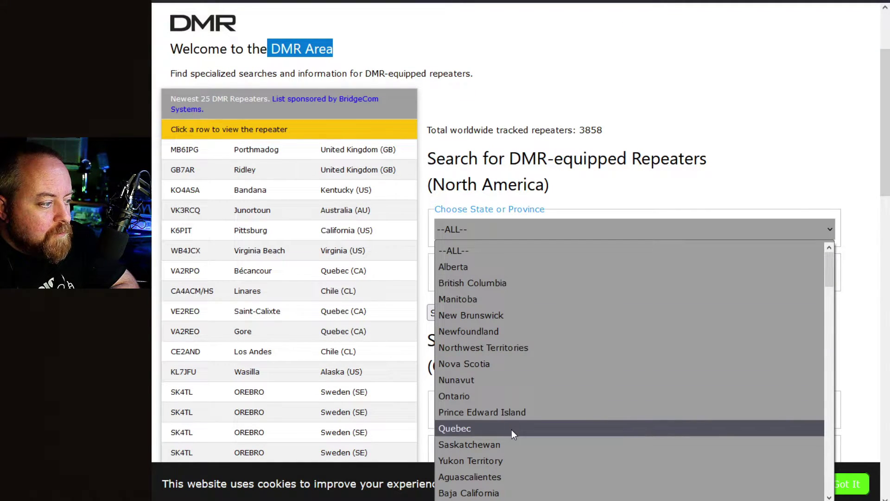
{"action": "type", "text": "missouri"}
{"action": "key", "text": "Return"}
{"action": "left_click", "coordinate": [500, 269]}
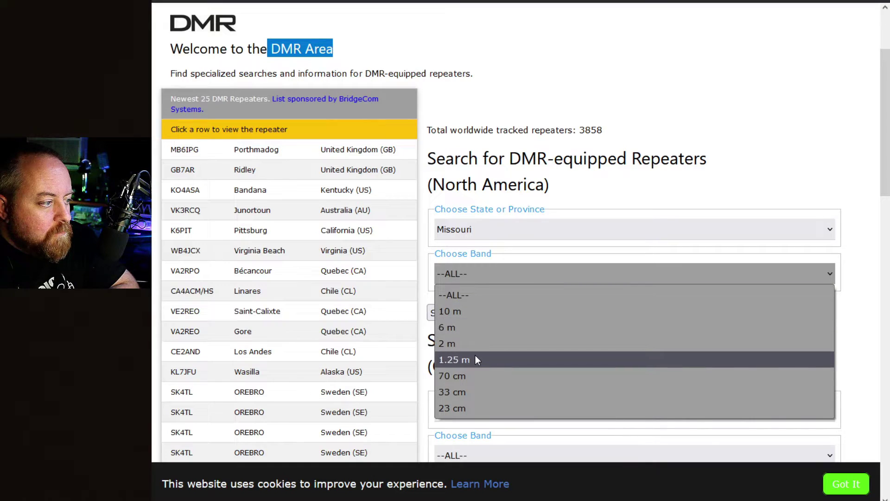
{"action": "left_click", "coordinate": [476, 297]}
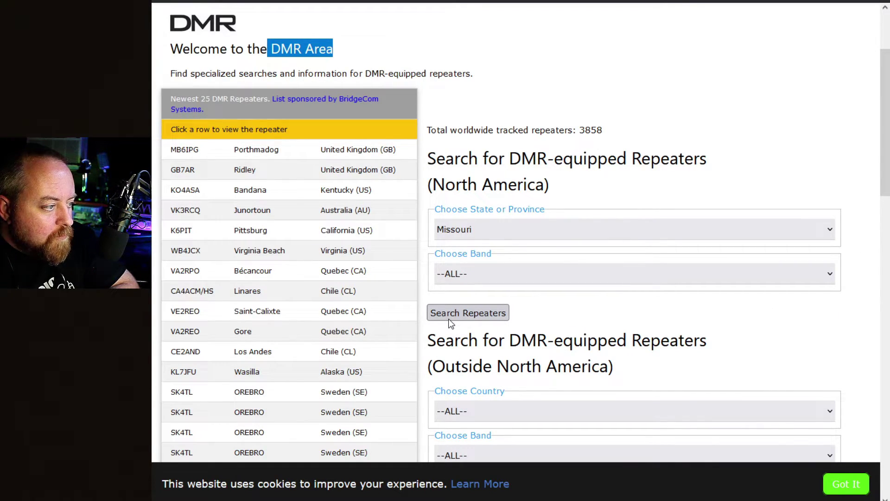
{"action": "left_click", "coordinate": [477, 314]}
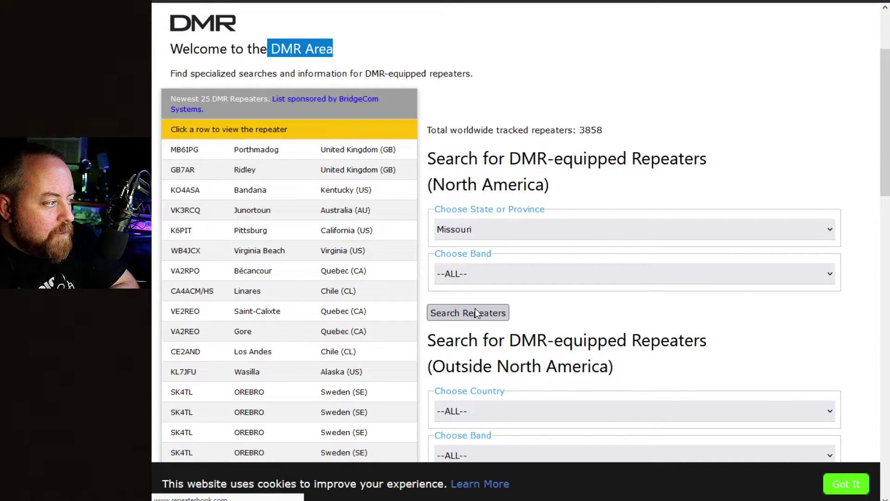
{"action": "scroll", "coordinate": [633, 264], "scroll_direction": "down", "scroll_amount": 4}
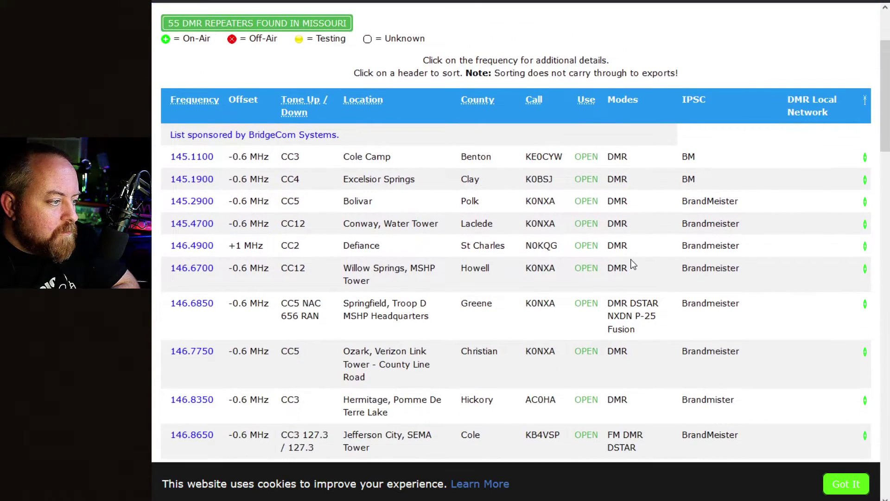
{"action": "scroll", "coordinate": [628, 304], "scroll_direction": "down", "scroll_amount": 5}
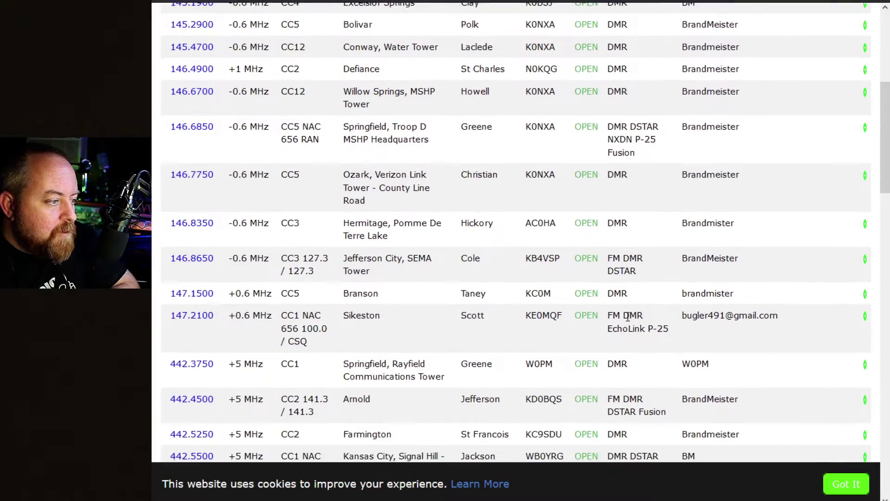
{"action": "scroll", "coordinate": [568, 337], "scroll_direction": "down", "scroll_amount": 12}
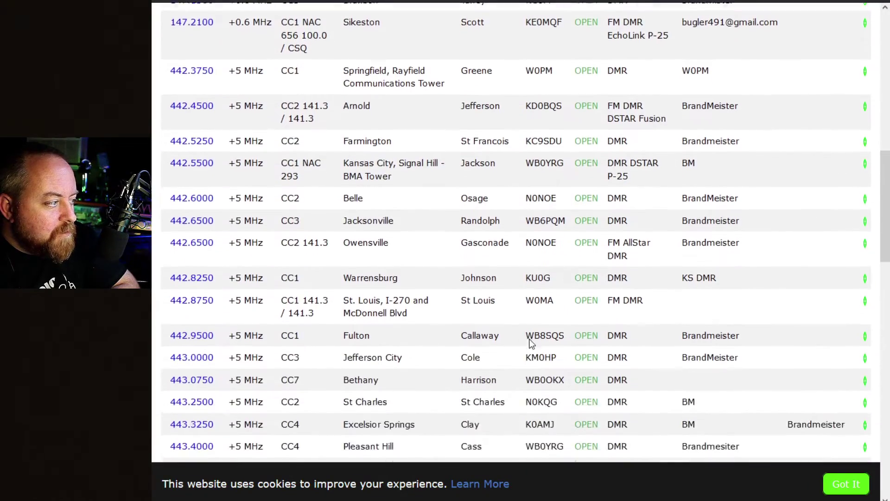
{"action": "scroll", "coordinate": [570, 339], "scroll_direction": "down", "scroll_amount": 12}
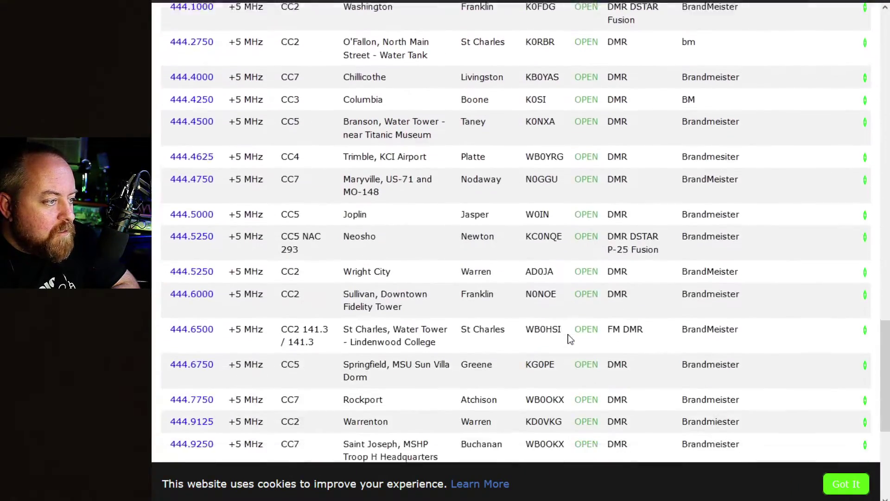
{"action": "scroll", "coordinate": [528, 275], "scroll_direction": "up", "scroll_amount": 13}
{"action": "scroll", "coordinate": [529, 274], "scroll_direction": "up", "scroll_amount": 20}
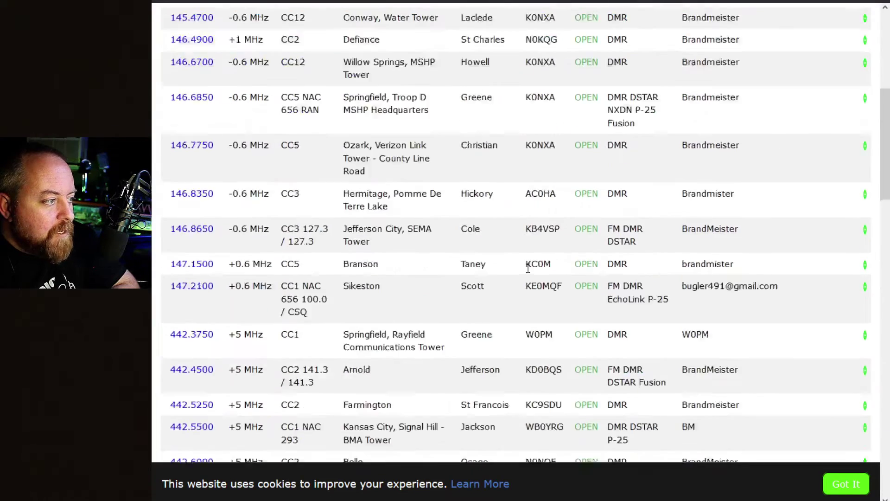
{"action": "mouse_move", "coordinate": [399, 110]}
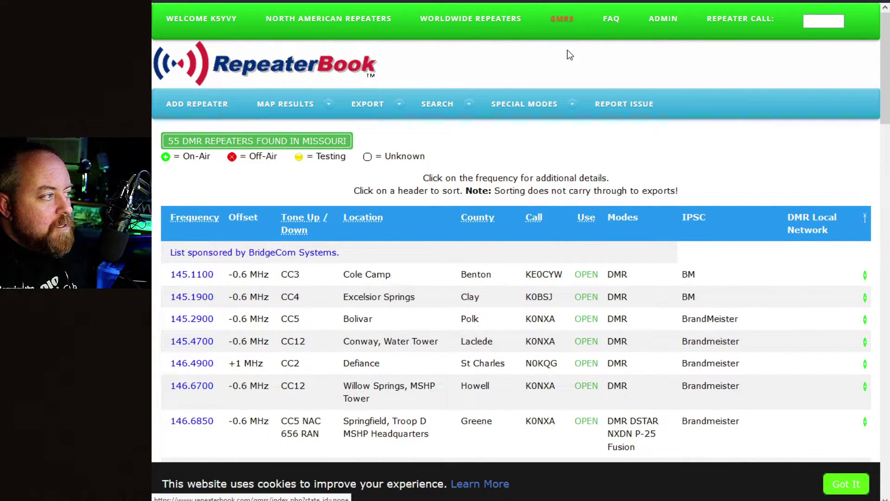
Review the Mississippi GMRS page and highlight its repeater count message.
{"action": "scroll", "coordinate": [769, 175], "scroll_direction": "up", "scroll_amount": 10}
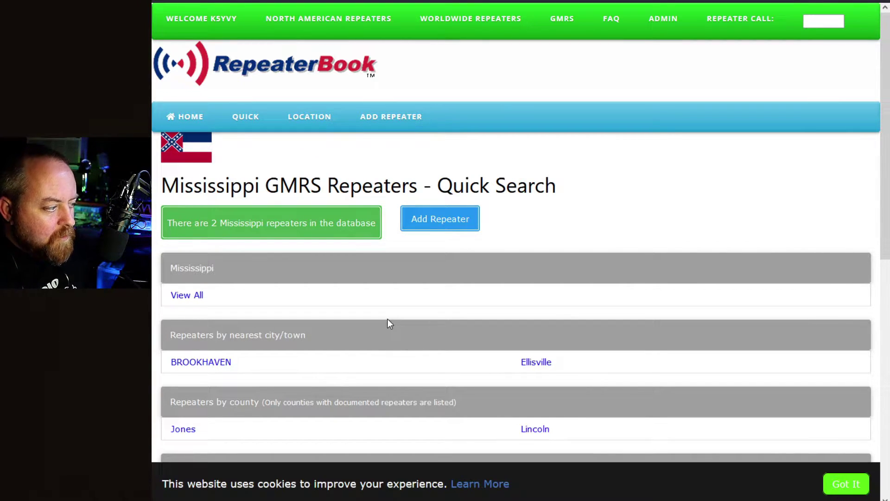
{"action": "scroll", "coordinate": [388, 318], "scroll_direction": "down", "scroll_amount": 4}
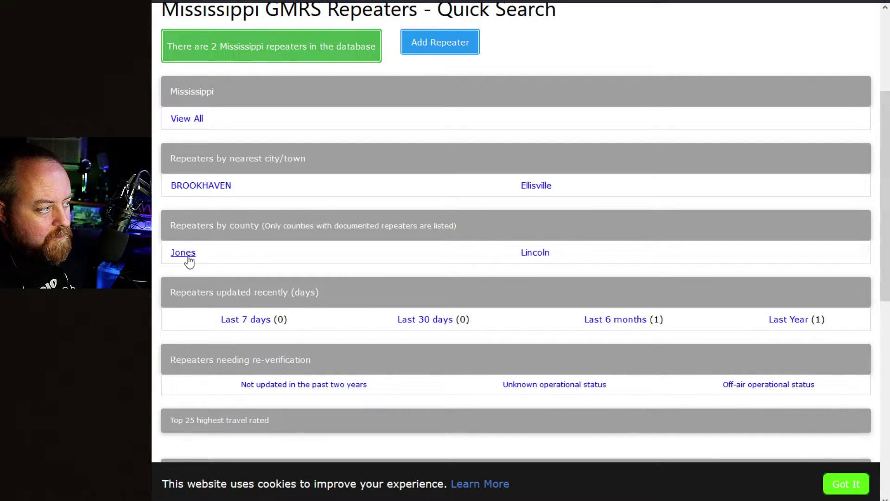
{"action": "scroll", "coordinate": [227, 226], "scroll_direction": "up", "scroll_amount": 4}
{"action": "left_click_drag", "start_coordinate": [239, 224], "coordinate": [355, 224]}
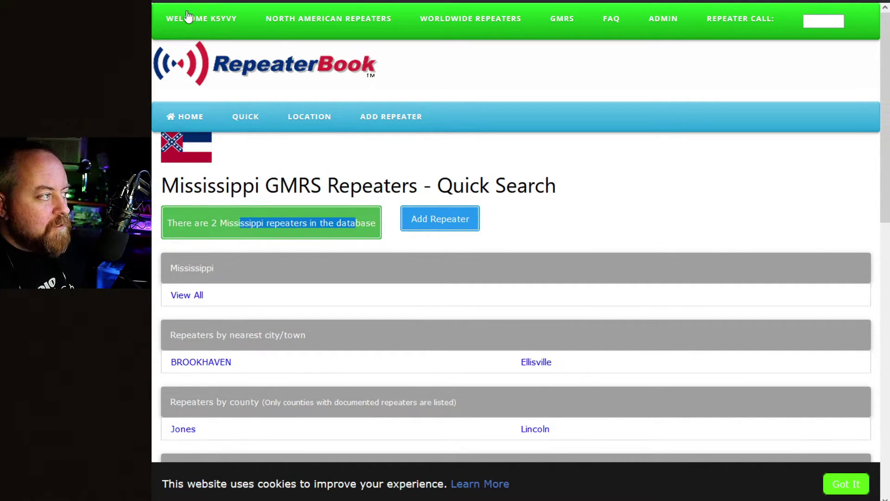
Return to the GMRS state map and open Tennessee, highlighting its count of 14 repeaters.
{"action": "key", "text": "alt+Left"}
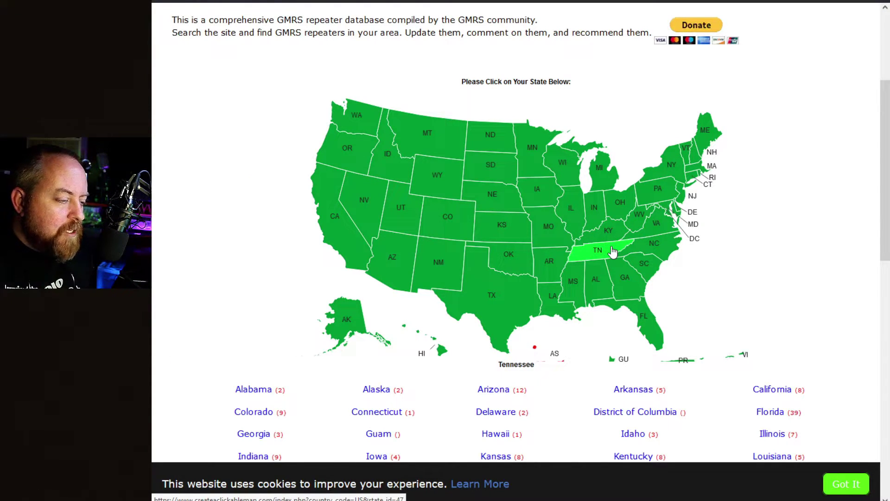
{"action": "left_click", "coordinate": [612, 251]}
{"action": "scroll", "coordinate": [612, 249], "scroll_direction": "down", "scroll_amount": 5}
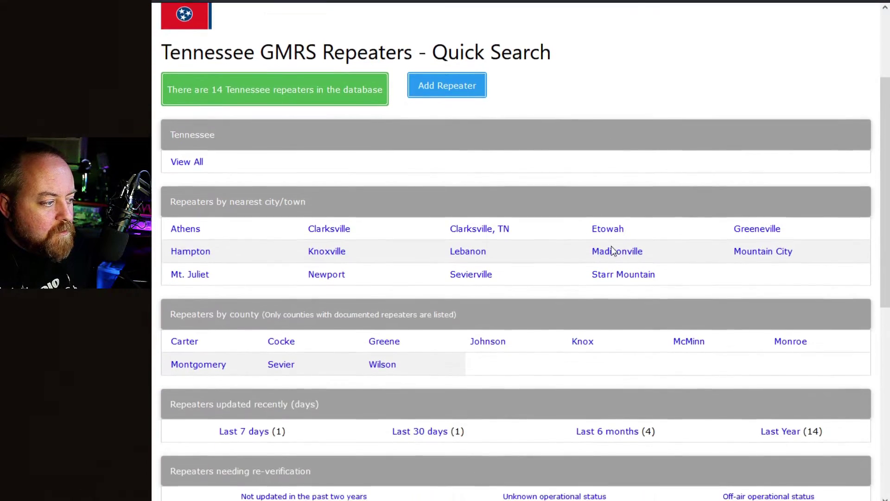
{"action": "scroll", "coordinate": [612, 249], "scroll_direction": "down", "scroll_amount": 4}
{"action": "scroll", "coordinate": [612, 251], "scroll_direction": "up", "scroll_amount": 5}
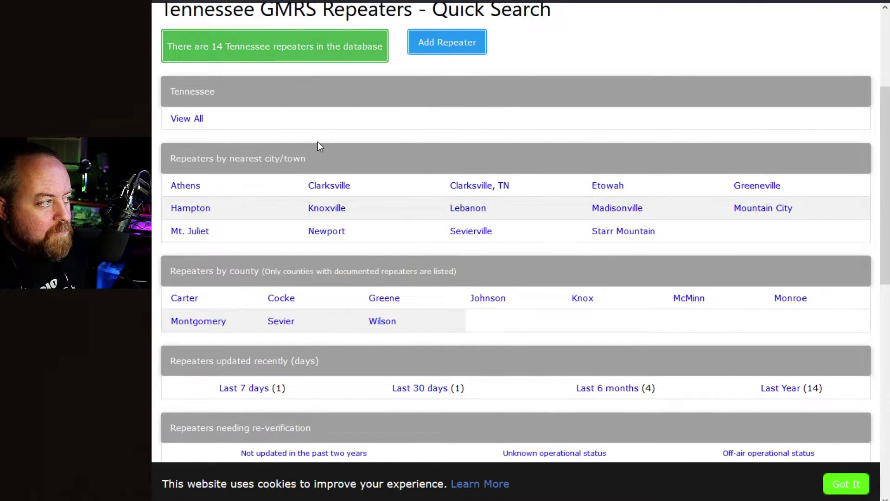
{"action": "scroll", "coordinate": [278, 130], "scroll_direction": "up", "scroll_amount": 1}
{"action": "left_click_drag", "start_coordinate": [212, 106], "coordinate": [326, 106]}
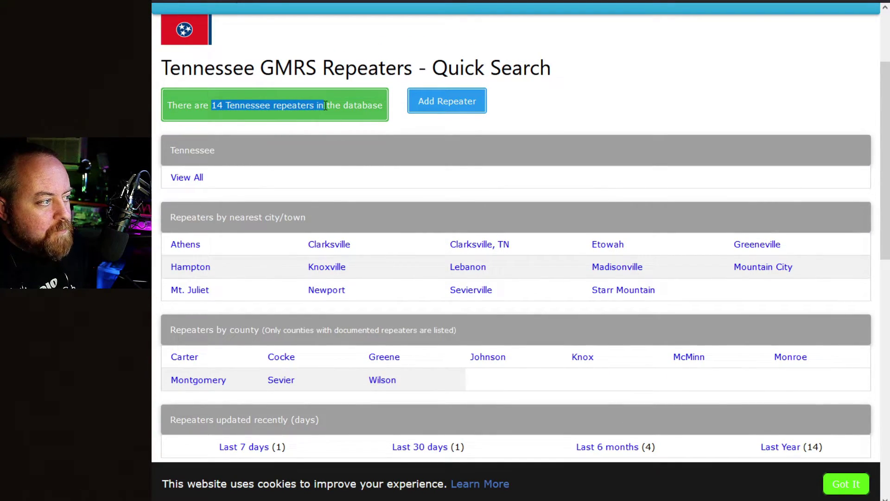
{"action": "left_click", "coordinate": [588, 150]}
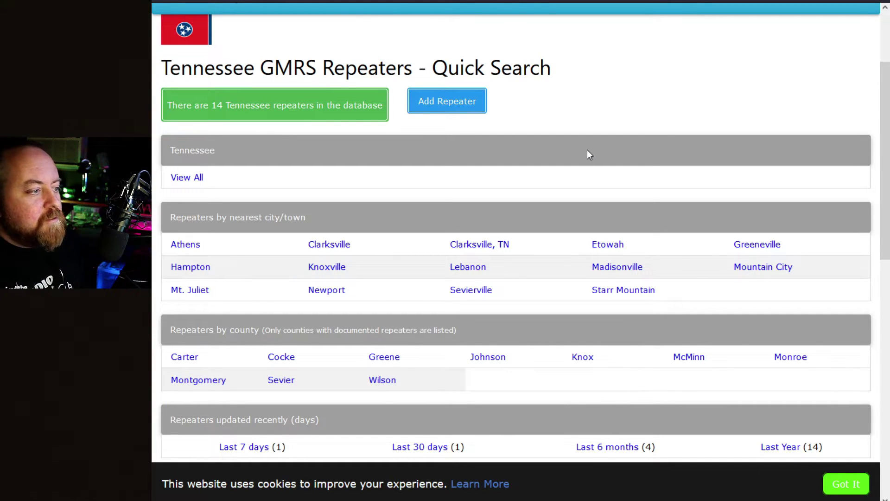
{"action": "scroll", "coordinate": [587, 150], "scroll_direction": "up", "scroll_amount": 3}
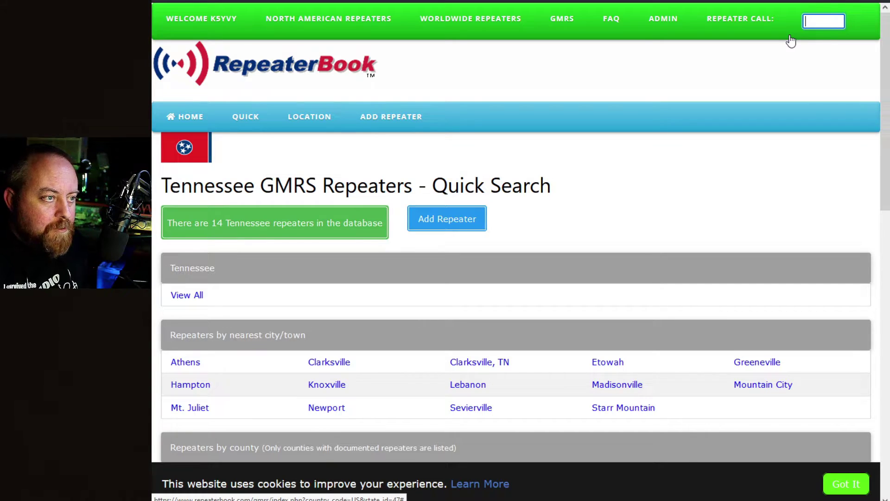
Search by the repeater's call sign and highlight the single New Albany, MS Hospital result.
{"action": "type", "text": "k5y"}
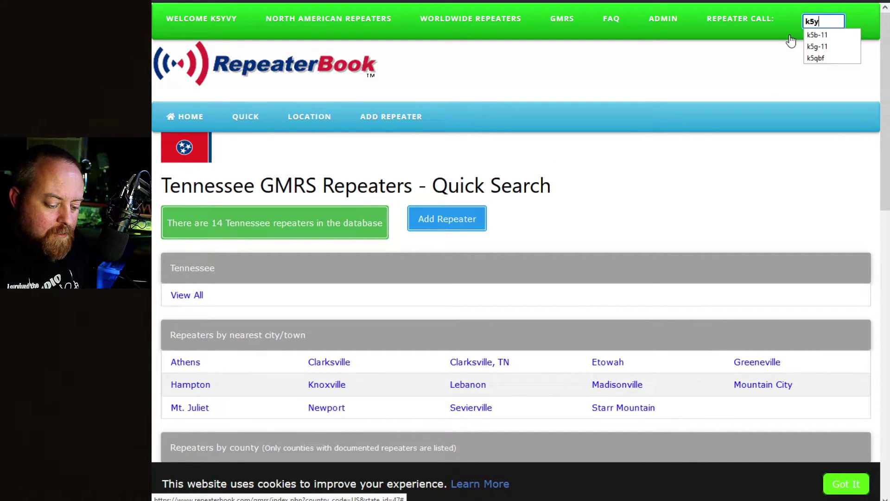
{"action": "type", "text": "vy"}
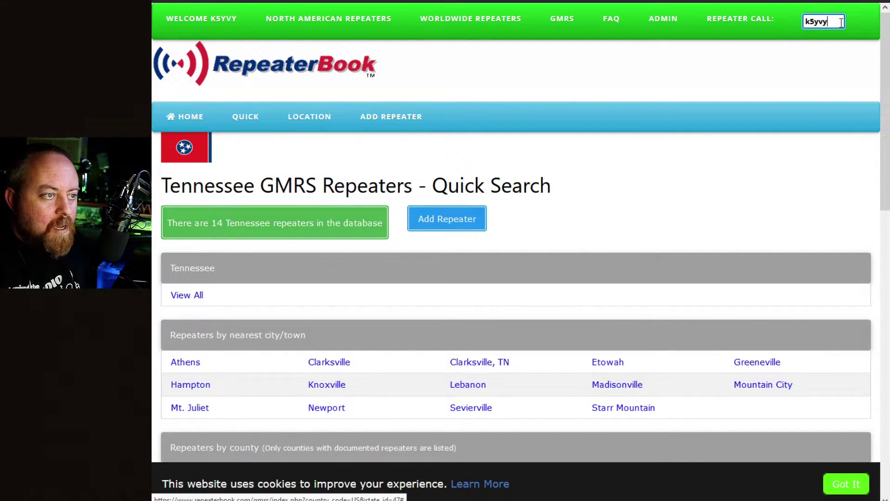
{"action": "key", "text": "Return"}
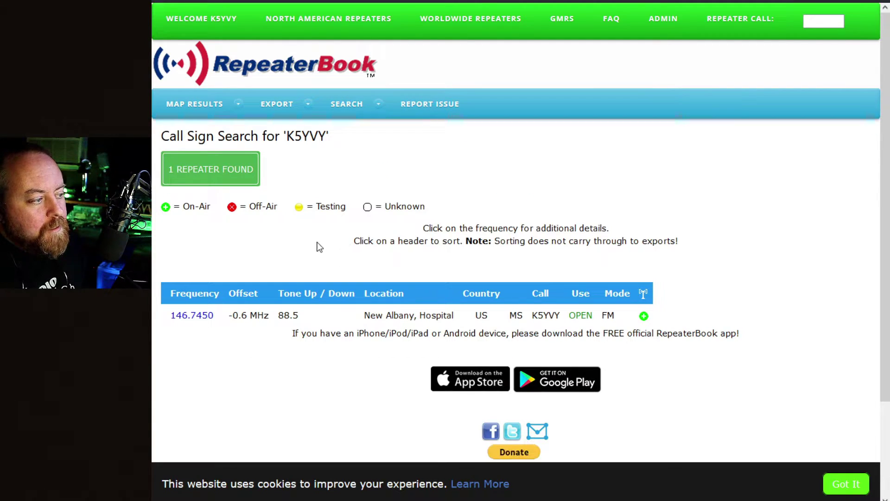
{"action": "left_click_drag", "start_coordinate": [167, 312], "coordinate": [648, 321]}
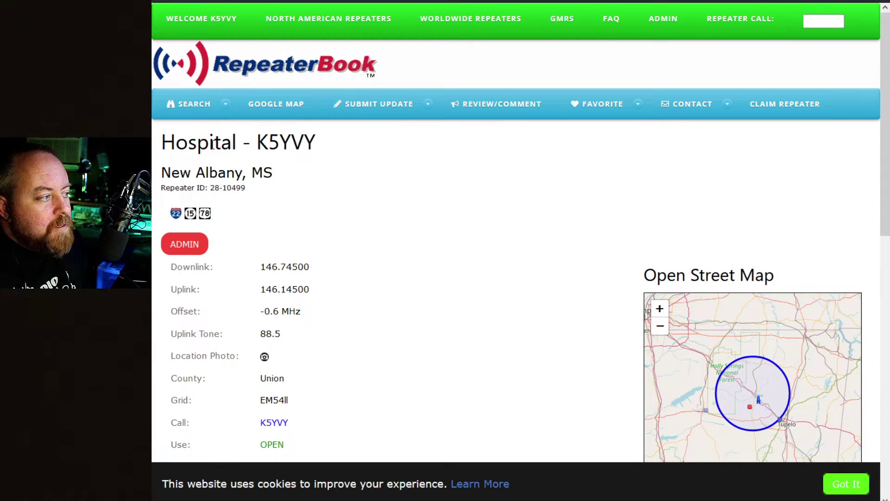
{"action": "left_click_drag", "start_coordinate": [164, 144], "coordinate": [242, 145]}
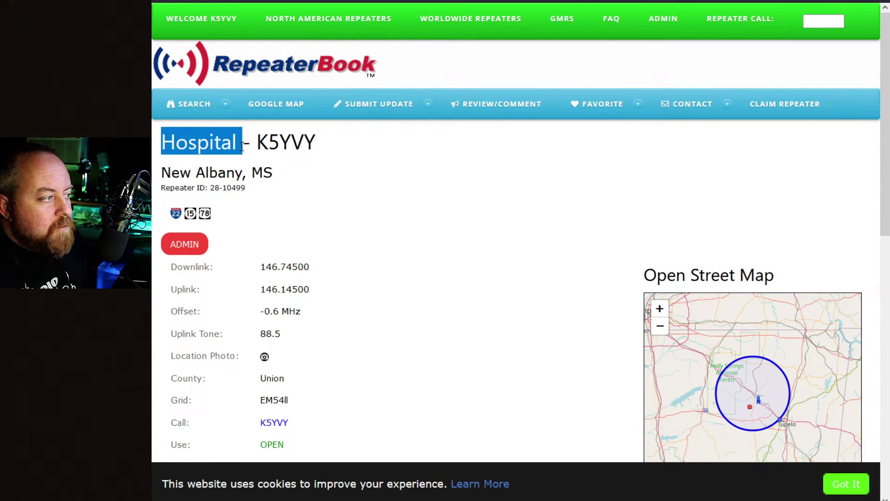
{"action": "left_click", "coordinate": [372, 176]}
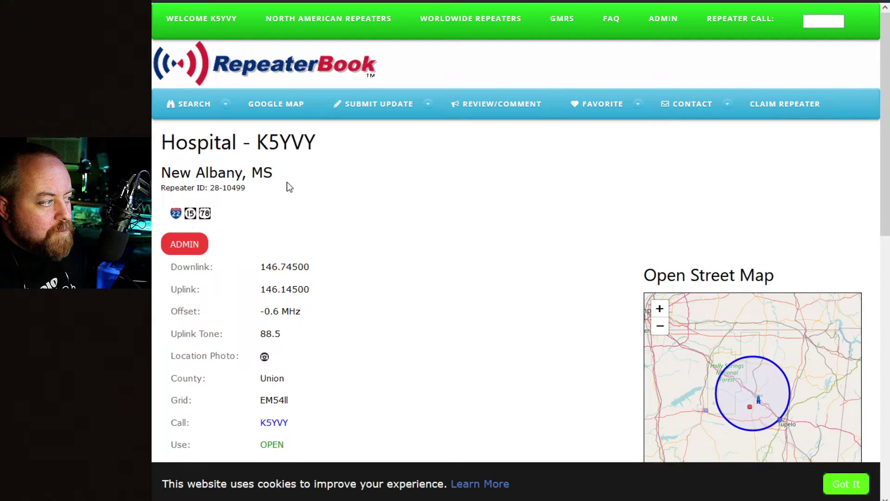
{"action": "scroll", "coordinate": [287, 186], "scroll_direction": "down", "scroll_amount": 1}
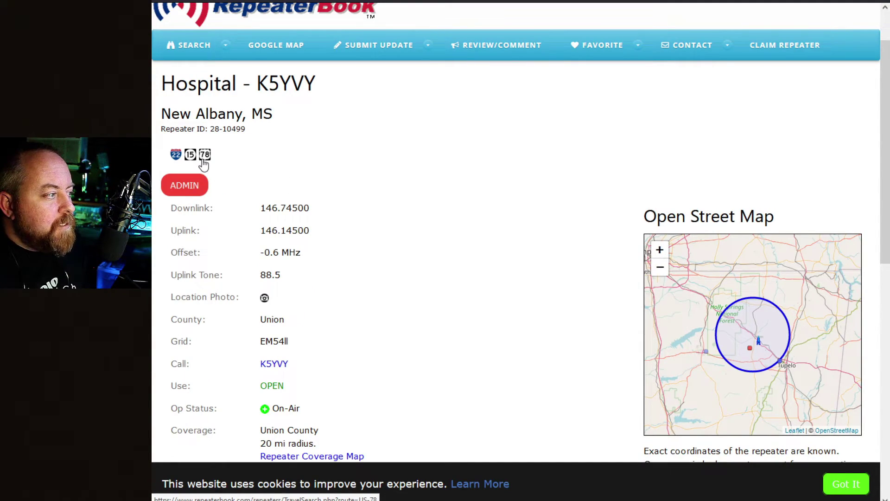
{"action": "scroll", "coordinate": [230, 242], "scroll_direction": "down", "scroll_amount": 1}
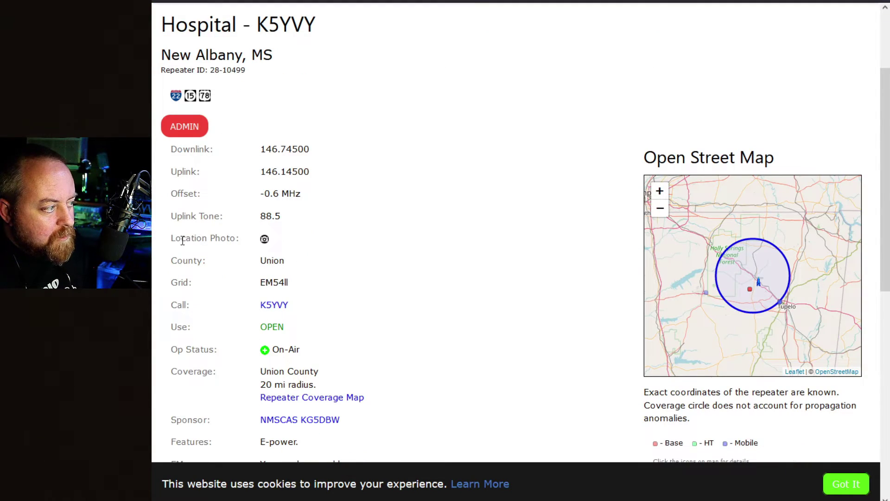
{"action": "left_click_drag", "start_coordinate": [172, 245], "coordinate": [238, 242]}
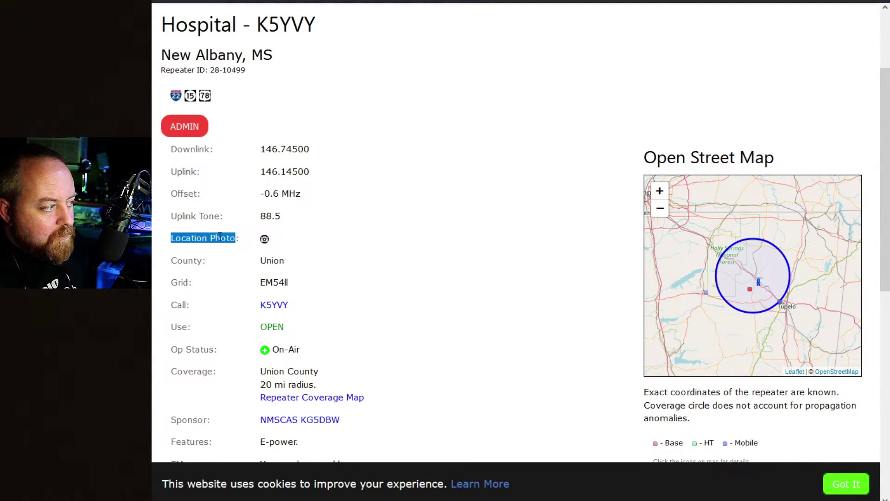
{"action": "left_click", "coordinate": [293, 244]}
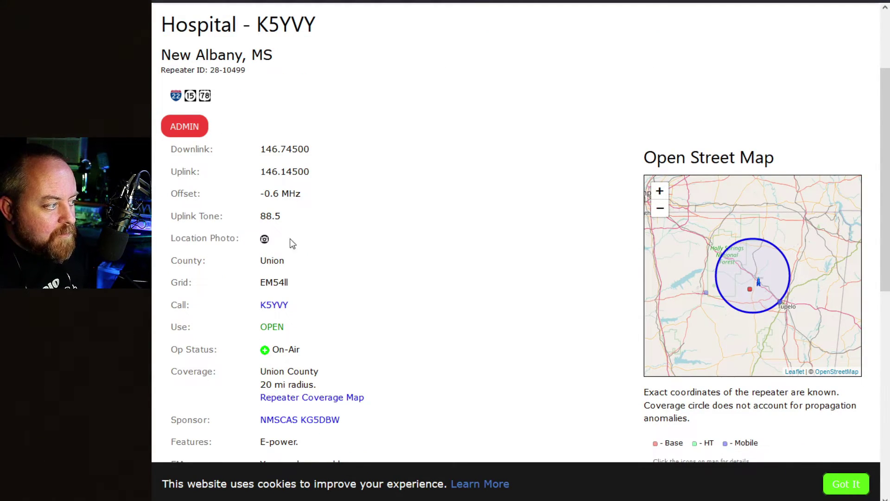
{"action": "left_click", "coordinate": [265, 241]}
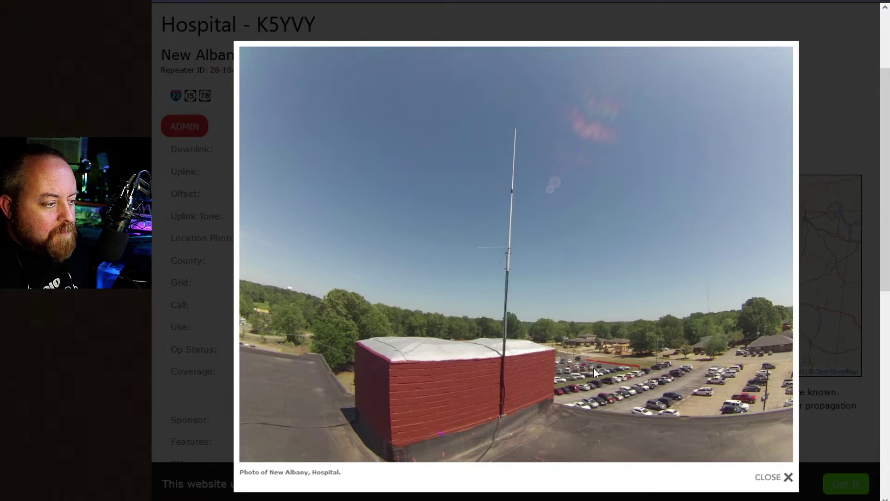
{"action": "left_click", "coordinate": [844, 90]}
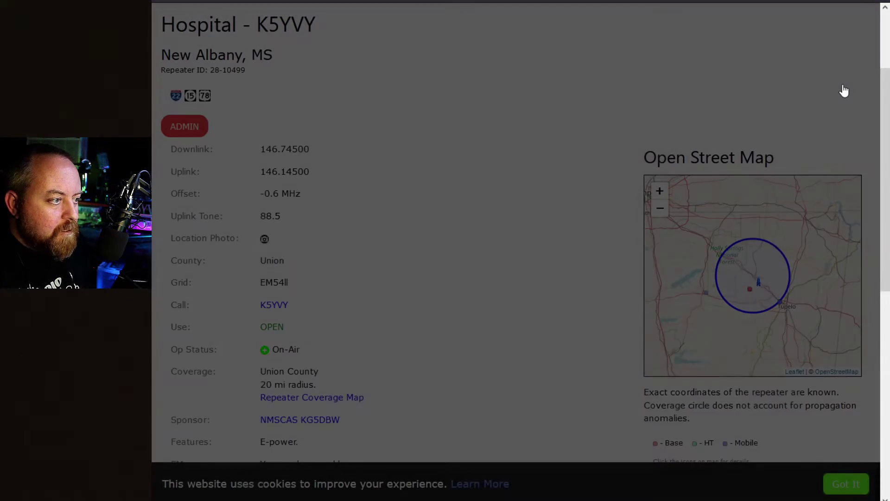